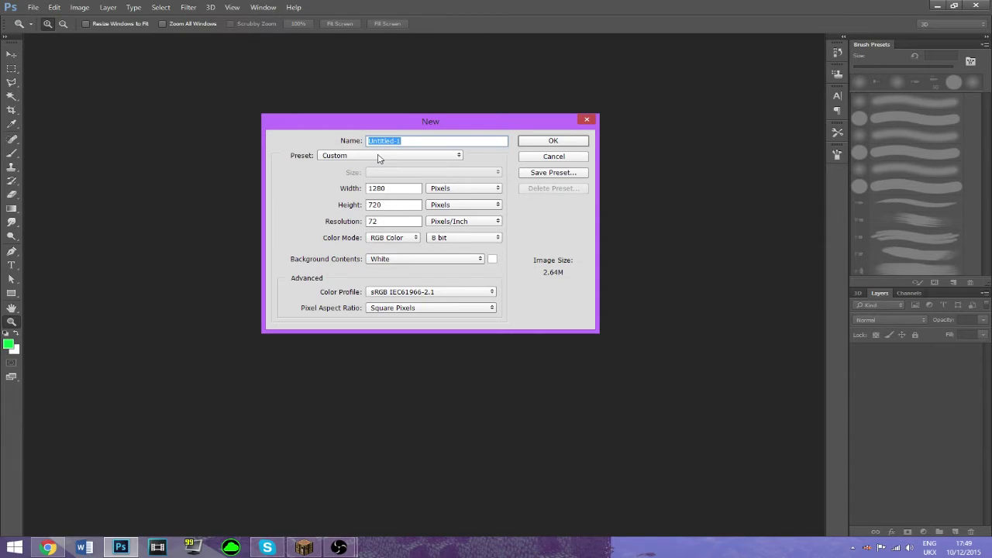
- Create a 1280 × 720 pixel document with a white background, named "thumb nail"
{"action": "left_click", "coordinate": [378, 157]}
{"action": "left_click", "coordinate": [431, 141]}
{"action": "type", "text": "thumb nail"}
{"action": "left_click", "coordinate": [494, 261]}
{"action": "left_click", "coordinate": [681, 161]}
{"action": "left_click", "coordinate": [543, 141]}
{"action": "mouse_move", "coordinate": [210, 271]}
{"action": "left_mouse_down"}
{"action": "mouse_move", "coordinate": [165, 273]}
{"action": "mouse_move", "coordinate": [199, 276]}
{"action": "left_mouse_up"}
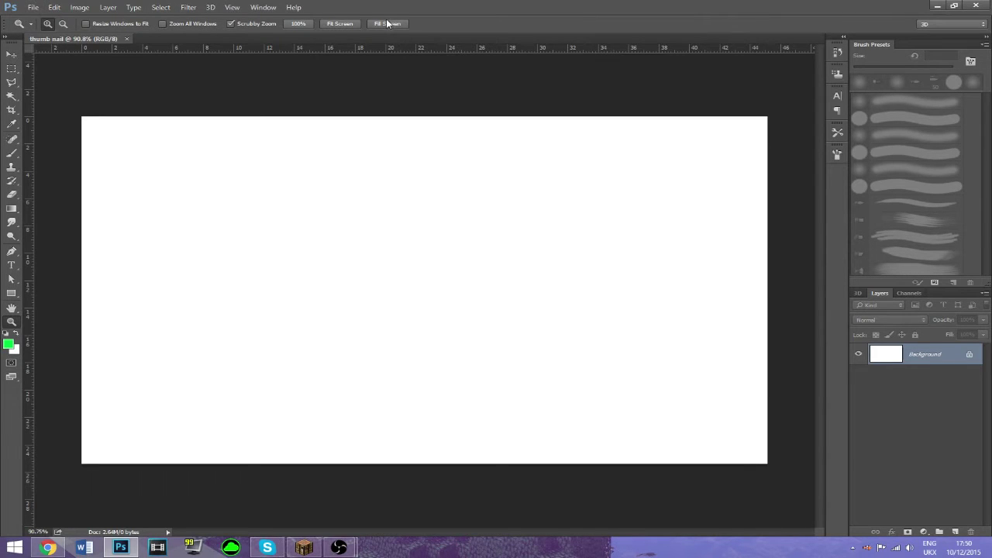
- Place the Black_Ops_3_Specialist_Spectre image from the desktop into the thumb nail document
{"action": "left_click_drag", "start_coordinate": [413, 12], "coordinate": [609, 145]}
{"action": "left_click_drag", "start_coordinate": [252, 32], "coordinate": [420, 336]}
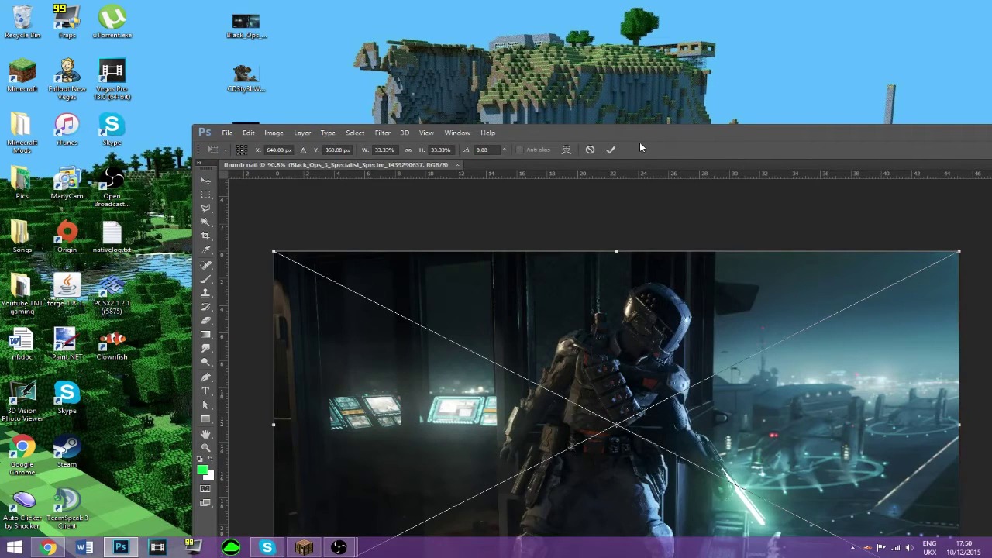
{"action": "left_click_drag", "start_coordinate": [640, 133], "coordinate": [530, 5]}
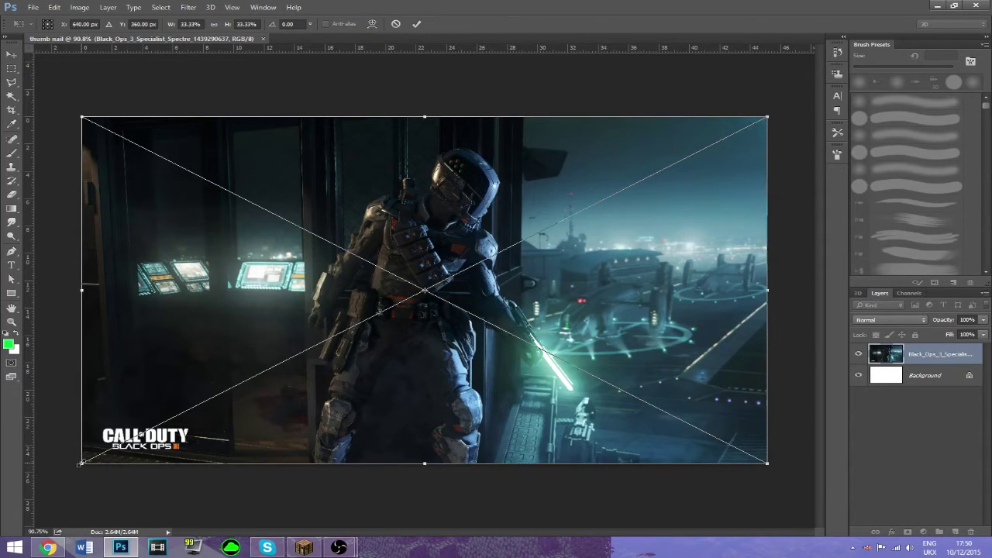
- Enlarge the placed soldier image to about 36.6% width and 39.4% height, position it to cover the whole canvas, and commit the transform
{"action": "left_click_drag", "start_coordinate": [81, 463], "coordinate": [78, 466]}
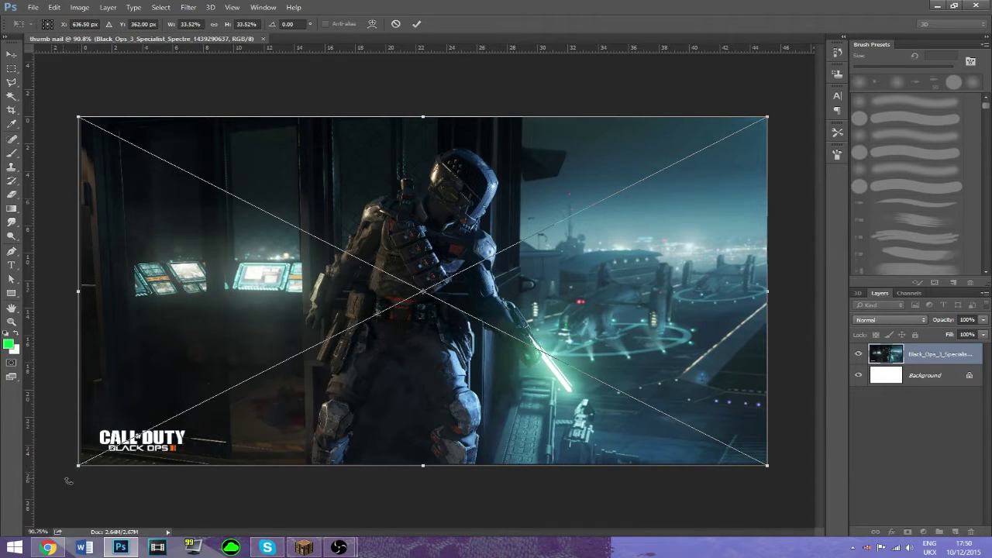
{"action": "left_click_drag", "start_coordinate": [78, 467], "coordinate": [110, 477]}
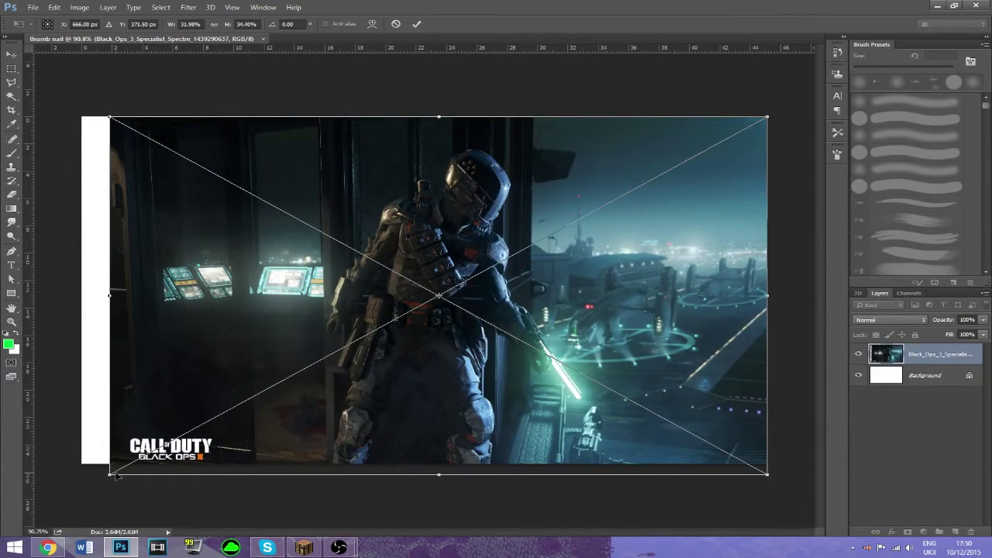
{"action": "left_click_drag", "start_coordinate": [110, 474], "coordinate": [33, 519]}
{"action": "left_click_drag", "start_coordinate": [128, 480], "coordinate": [150, 463]}
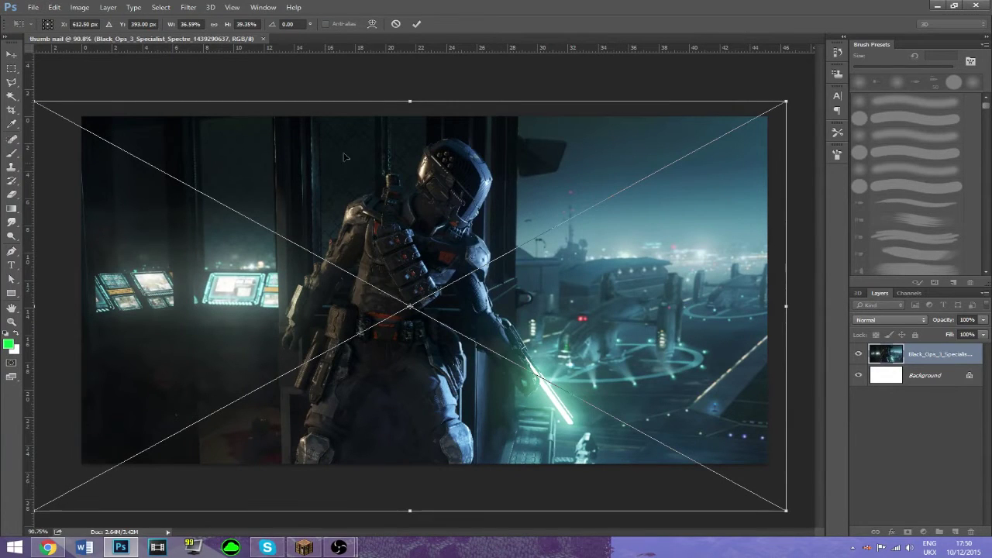
{"action": "left_click", "coordinate": [416, 24]}
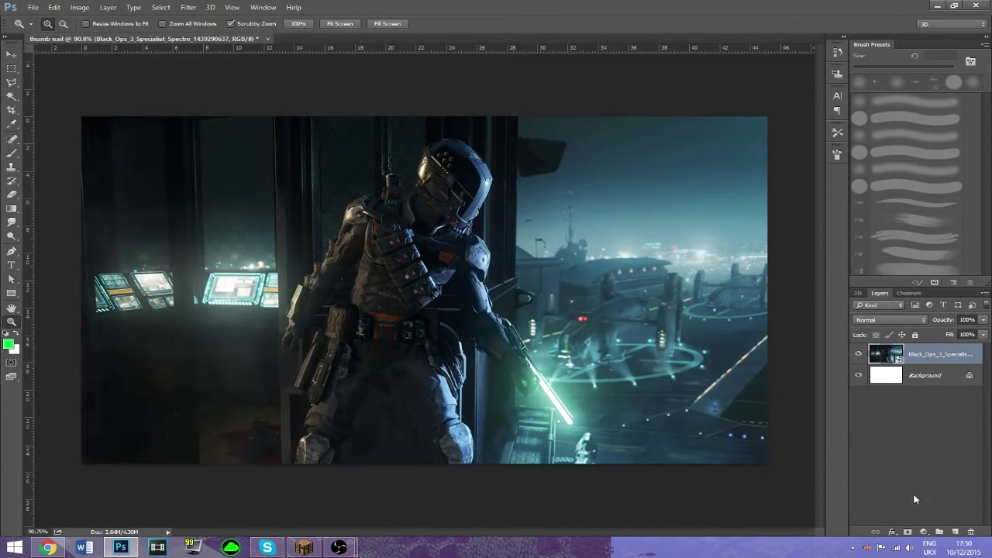
- Add a Black & White adjustment layer above the soldier image and merge the two layers into one
{"action": "left_click", "coordinate": [928, 533]}
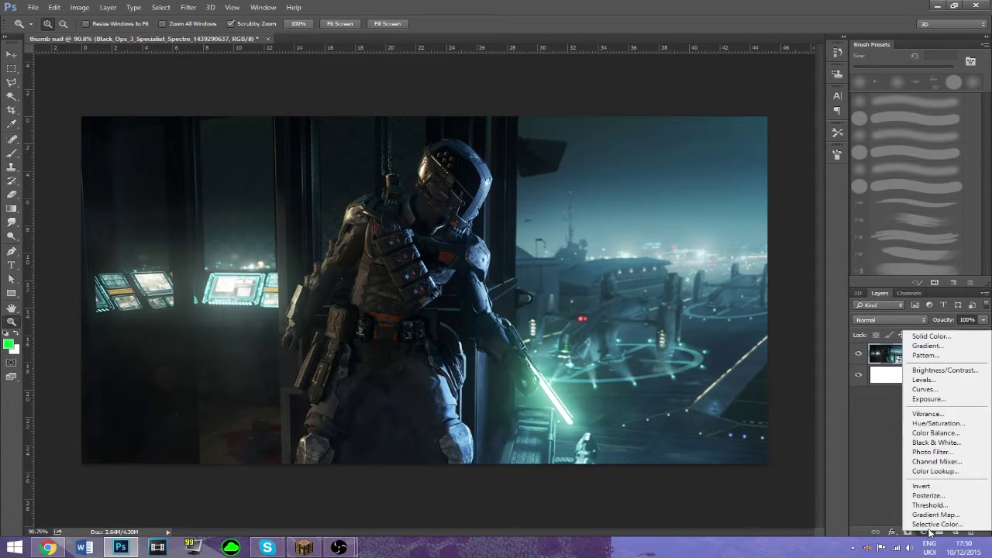
{"action": "left_click", "coordinate": [933, 445]}
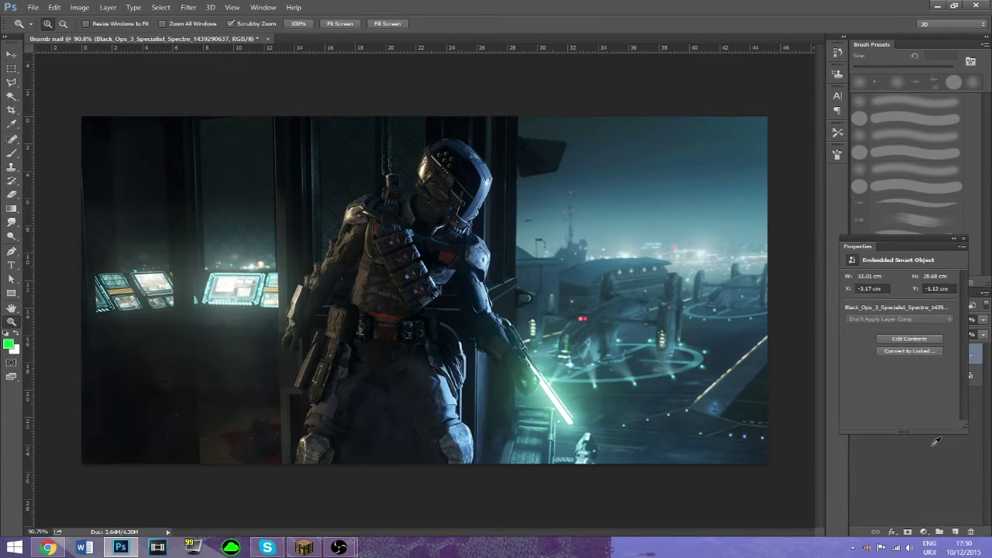
{"action": "left_click", "coordinate": [962, 241]}
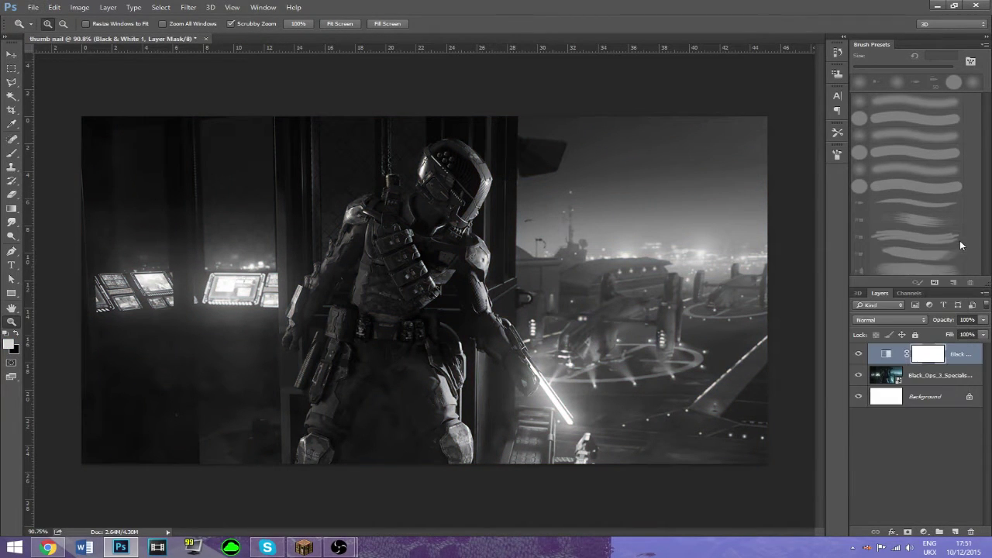
{"action": "left_click", "coordinate": [941, 376], "text": "shift"}
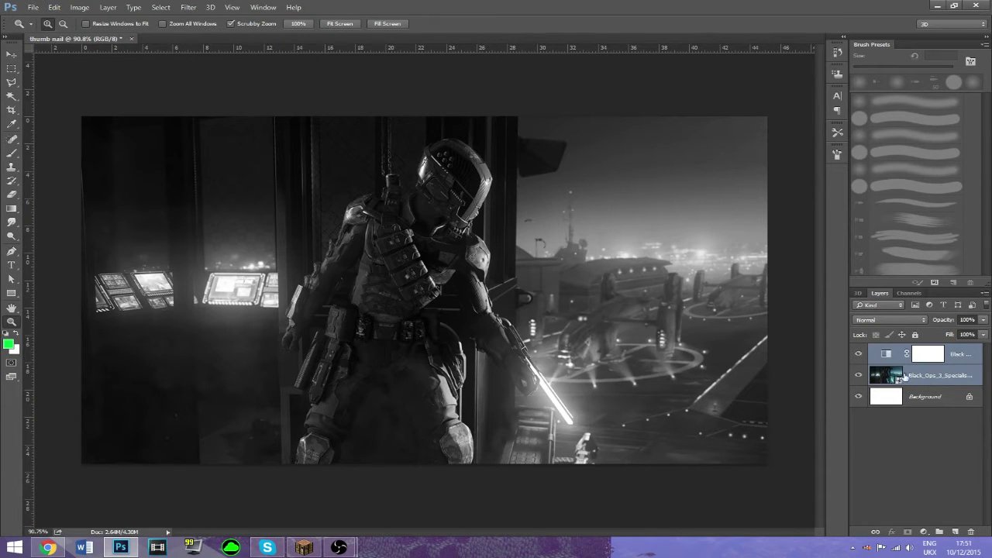
{"action": "right_click", "coordinate": [911, 376]}
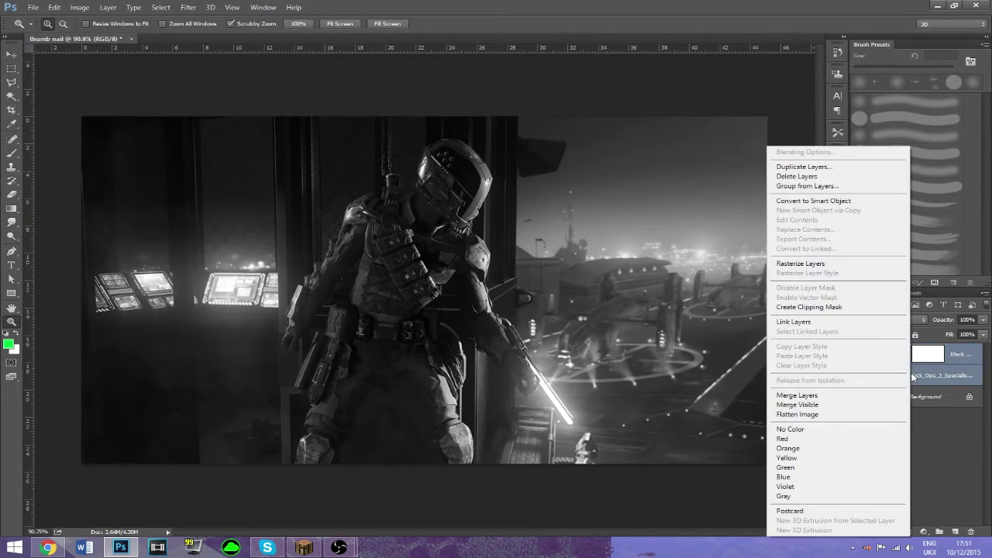
{"action": "left_click", "coordinate": [862, 395]}
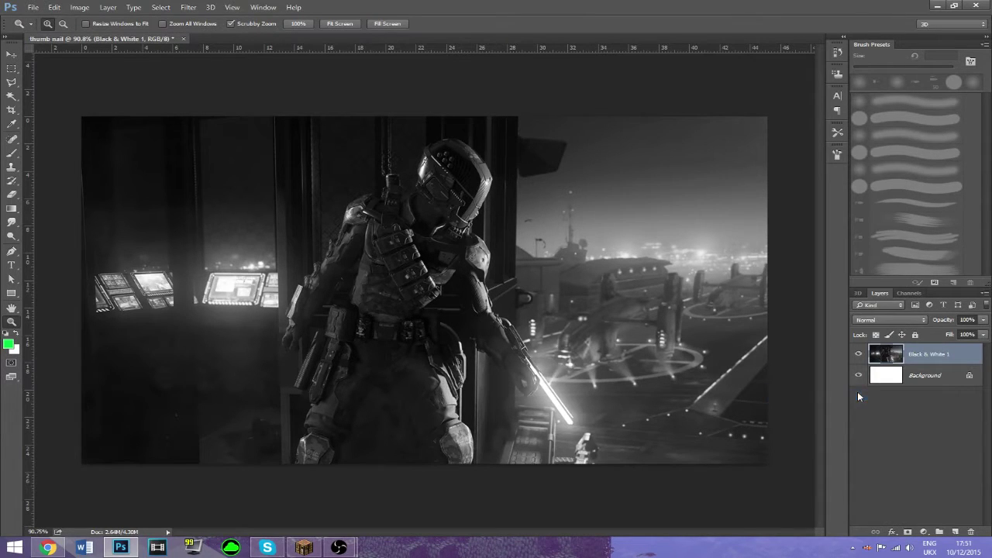
- Add a new empty layer above the black-and-white image and set the foreground color to pure red, ff0000
{"action": "left_click", "coordinate": [956, 533]}
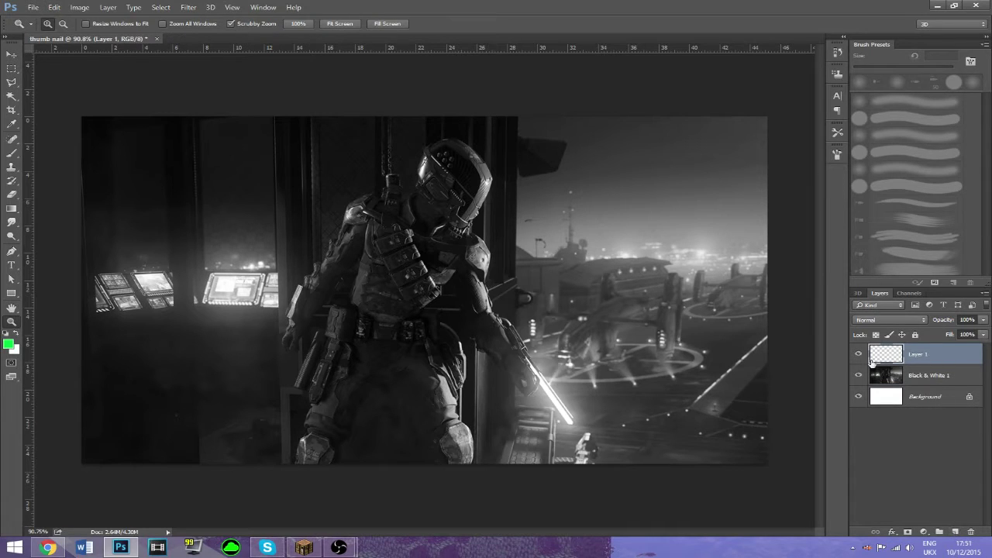
{"action": "left_click", "coordinate": [10, 345]}
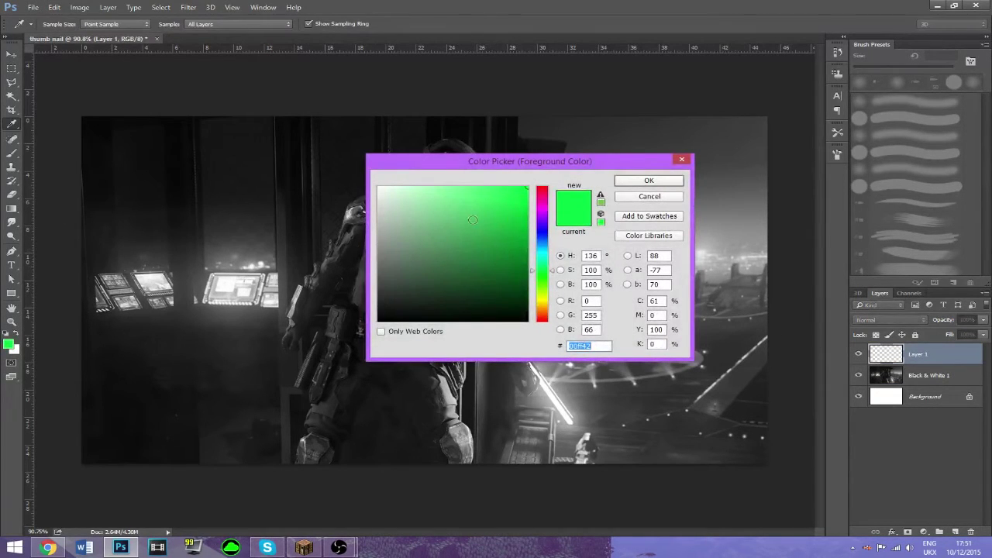
{"action": "left_click_drag", "start_coordinate": [542, 217], "coordinate": [543, 186]}
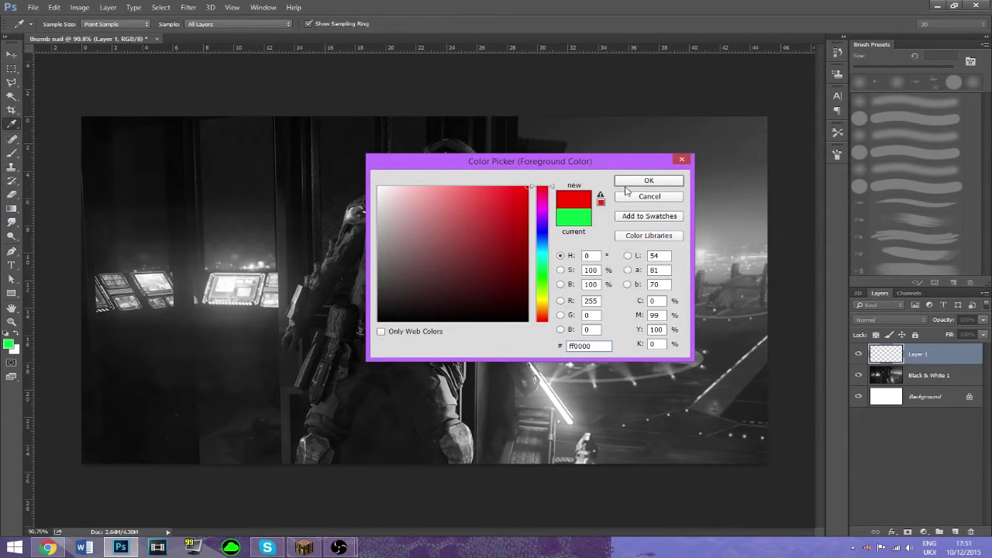
{"action": "left_click", "coordinate": [648, 181]}
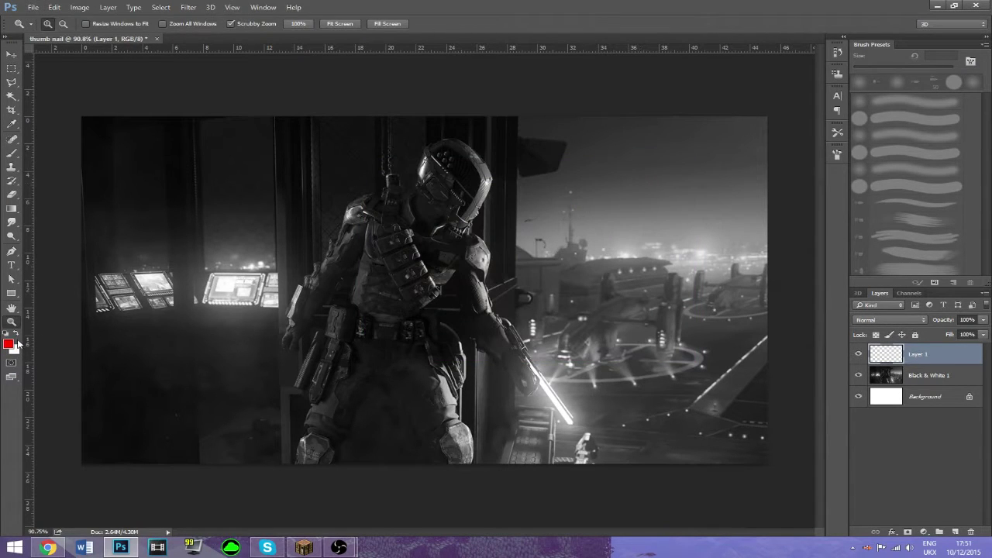
{"action": "left_click", "coordinate": [12, 345]}
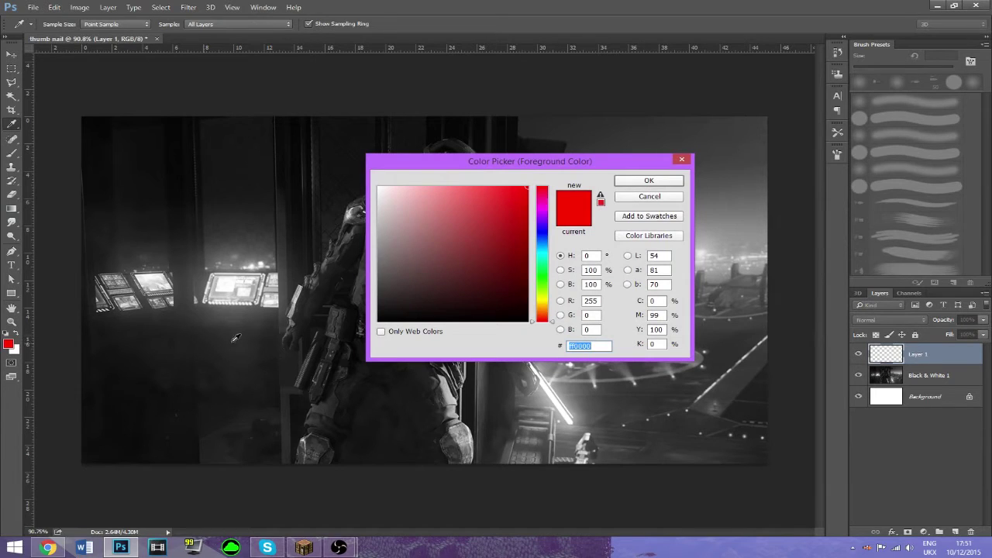
{"action": "left_click_drag", "start_coordinate": [552, 276], "coordinate": [532, 168]}
{"action": "left_click", "coordinate": [633, 186]}
{"action": "key", "text": "z"}
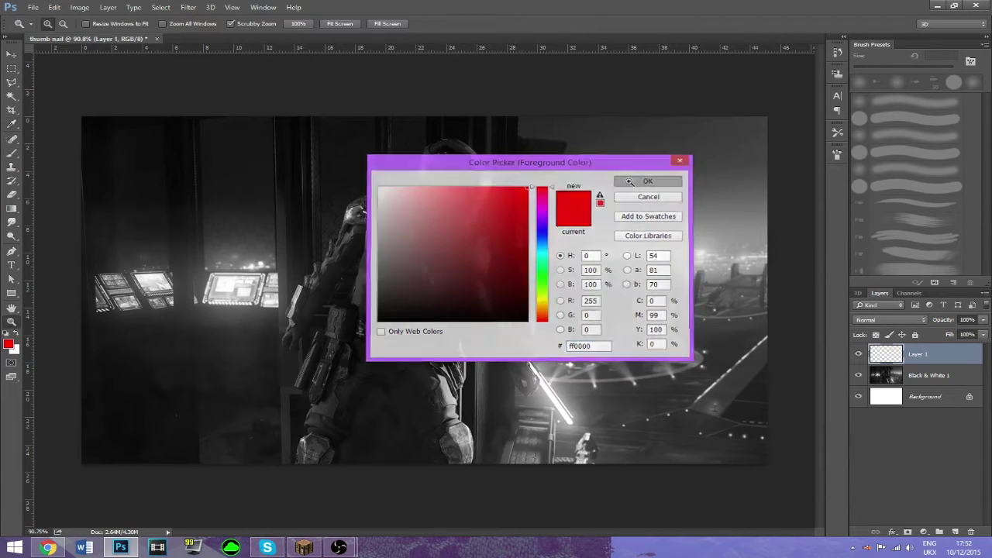
- Choose the Brush tool with the first soft round preset and enlarge the brush to about 467 px
{"action": "left_click", "coordinate": [18, 155]}
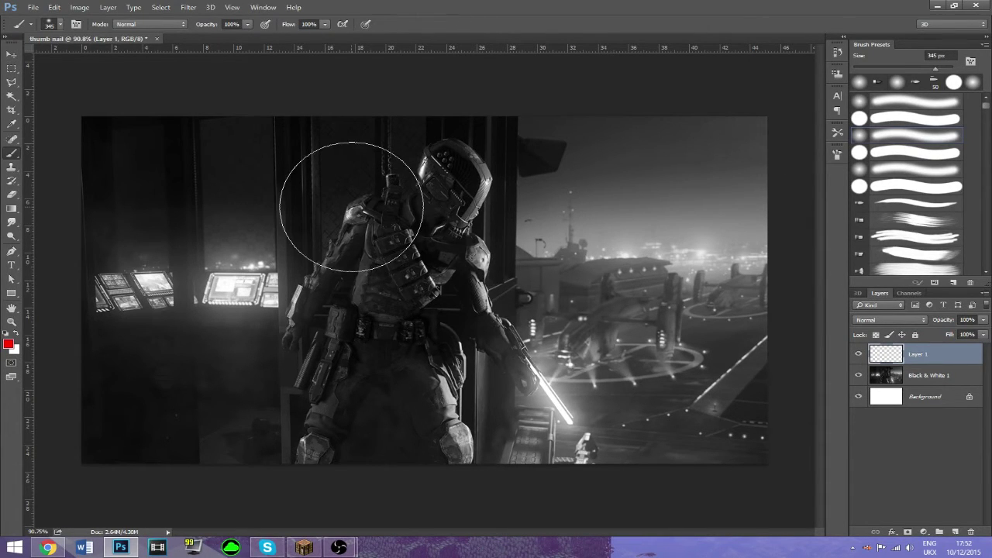
{"action": "right_click", "coordinate": [347, 186]}
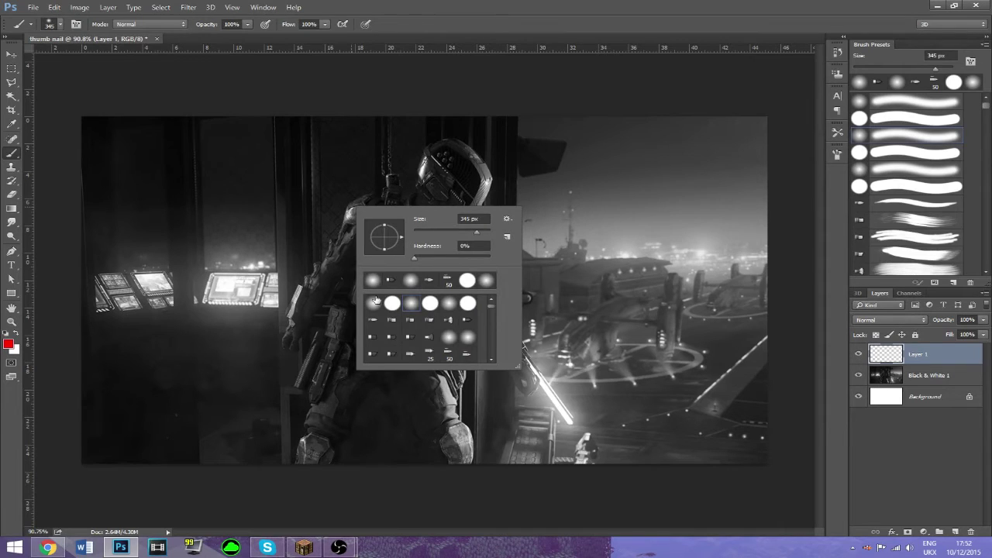
{"action": "mouse_move", "coordinate": [493, 306]}
{"action": "left_mouse_down"}
{"action": "mouse_move", "coordinate": [497, 359]}
{"action": "mouse_move", "coordinate": [490, 299]}
{"action": "left_mouse_up"}
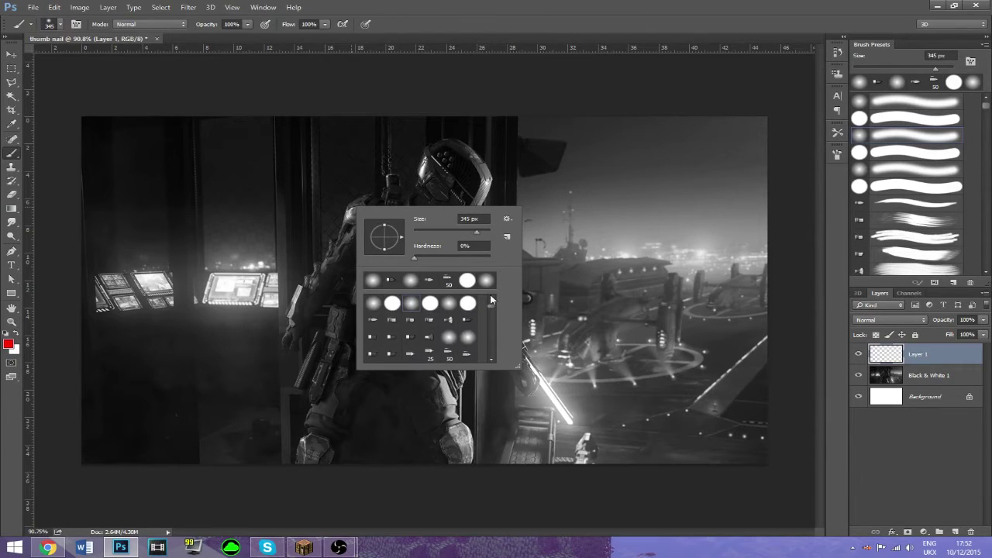
{"action": "left_click", "coordinate": [371, 305]}
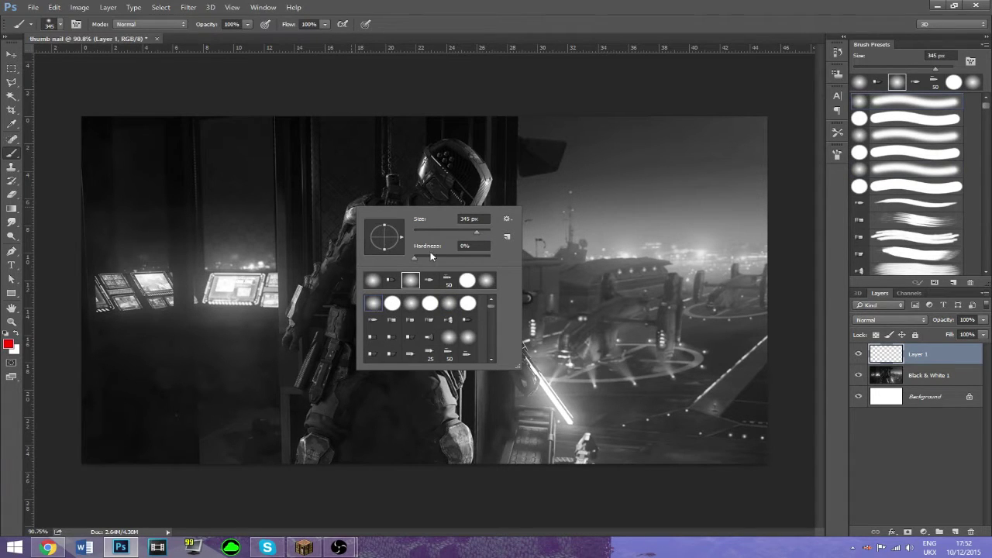
{"action": "left_click_drag", "start_coordinate": [465, 232], "coordinate": [477, 234]}
{"action": "left_click", "coordinate": [233, 175]}
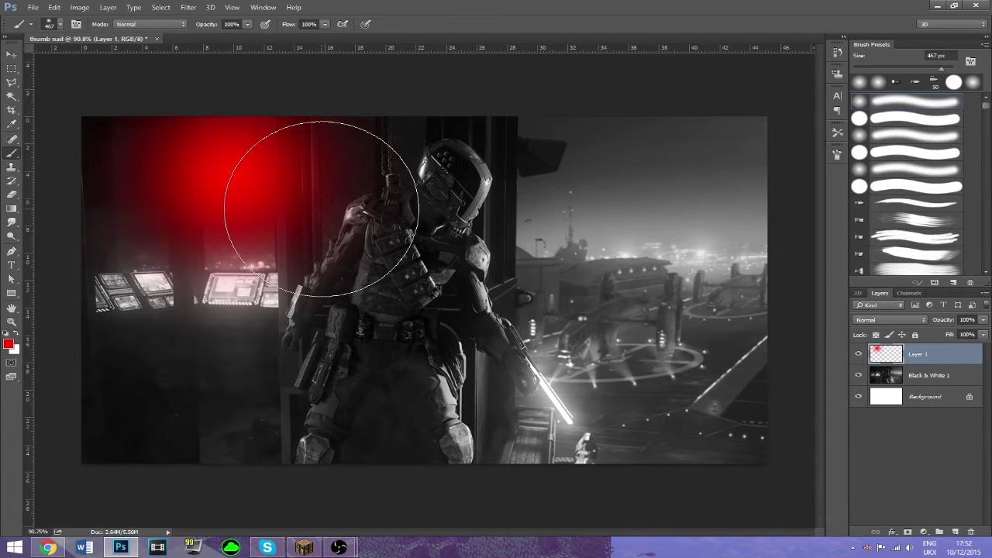
{"action": "key", "text": "ctrl+z"}
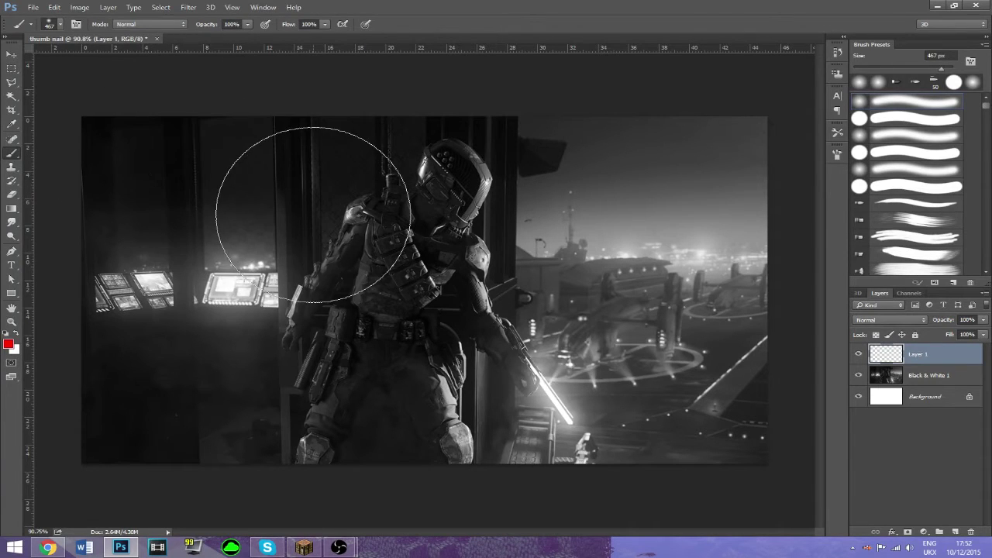
{"action": "left_click", "coordinate": [306, 194]}
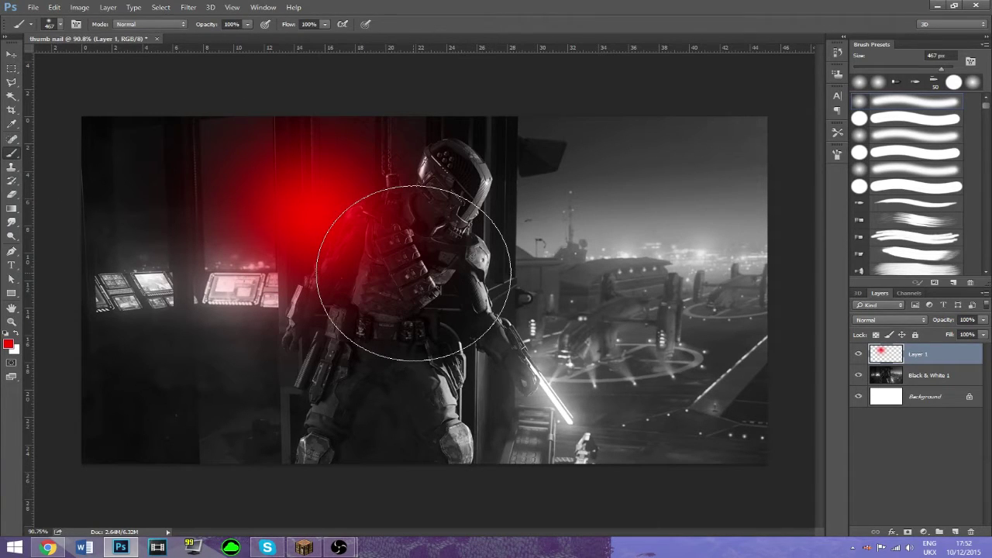
{"action": "key", "text": "ctrl+z"}
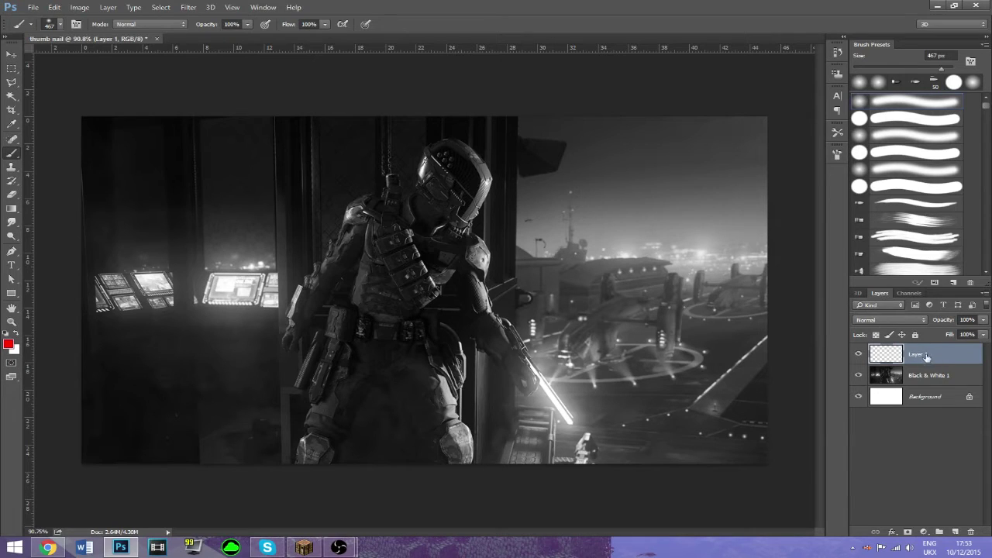
- Paint soft red along the canvas's side and bottom edges and its upper corners on Layer 1, and set the layer's opacity to 80%
{"action": "left_click", "coordinate": [158, 117]}
{"action": "left_click_drag", "start_coordinate": [116, 180], "coordinate": [106, 465]}
{"action": "mouse_move", "coordinate": [139, 345]}
{"action": "left_mouse_down"}
{"action": "mouse_move", "coordinate": [104, 492]}
{"action": "mouse_move", "coordinate": [156, 509]}
{"action": "mouse_move", "coordinate": [430, 521]}
{"action": "left_mouse_up"}
{"action": "mouse_move", "coordinate": [689, 101]}
{"action": "left_mouse_down"}
{"action": "mouse_move", "coordinate": [746, 194]}
{"action": "mouse_move", "coordinate": [726, 104]}
{"action": "mouse_move", "coordinate": [724, 470]}
{"action": "mouse_move", "coordinate": [731, 465]}
{"action": "mouse_move", "coordinate": [343, 475]}
{"action": "left_mouse_up"}
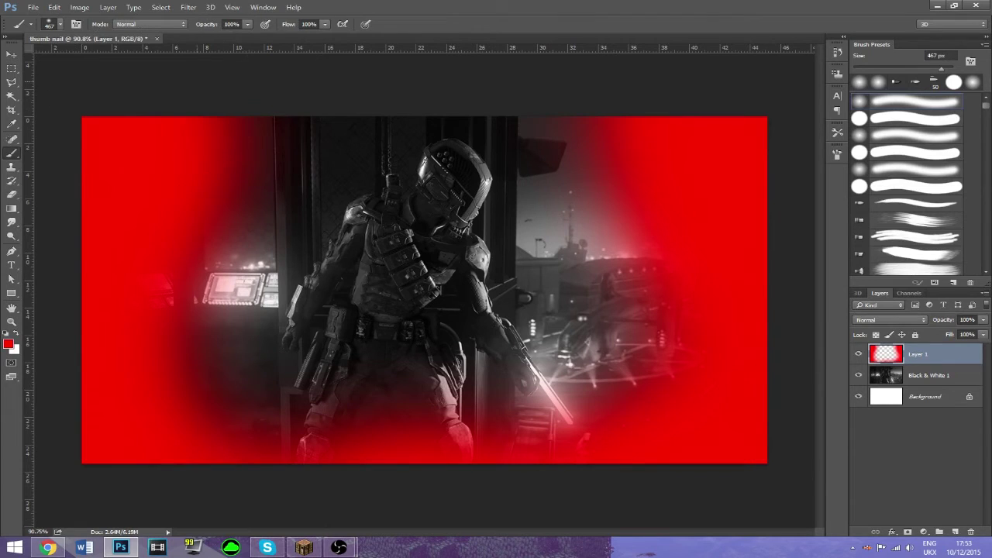
{"action": "left_click_drag", "start_coordinate": [197, 82], "coordinate": [96, 221]}
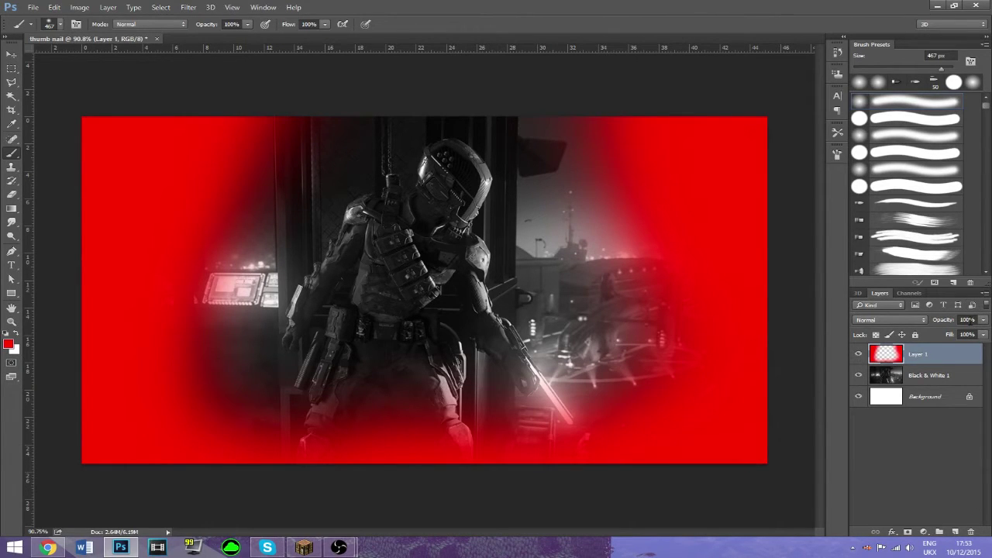
{"action": "left_click", "coordinate": [968, 320]}
{"action": "type", "text": "80"}
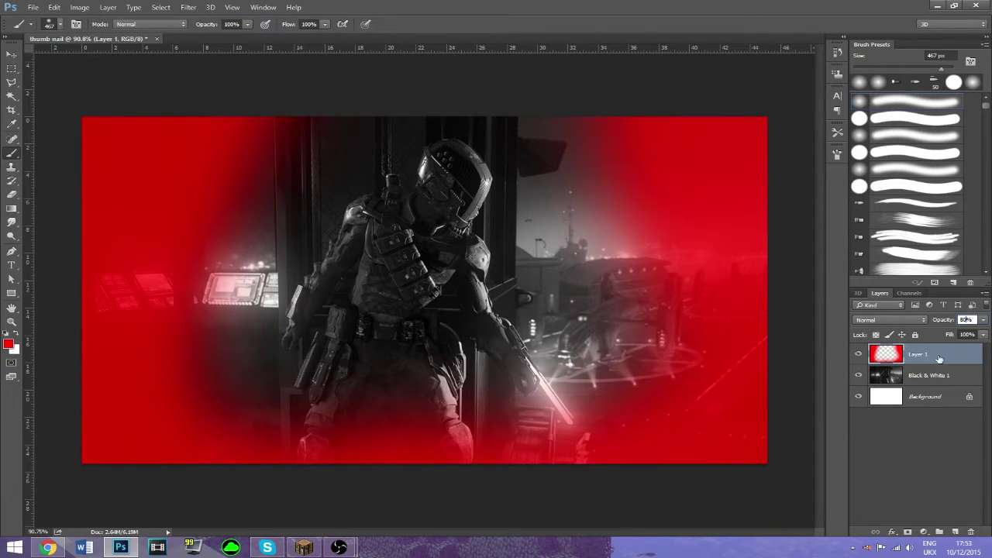
- Add a Satin effect to the Black & White 1 layer and set its blend mode to Normal
{"action": "left_click", "coordinate": [923, 375]}
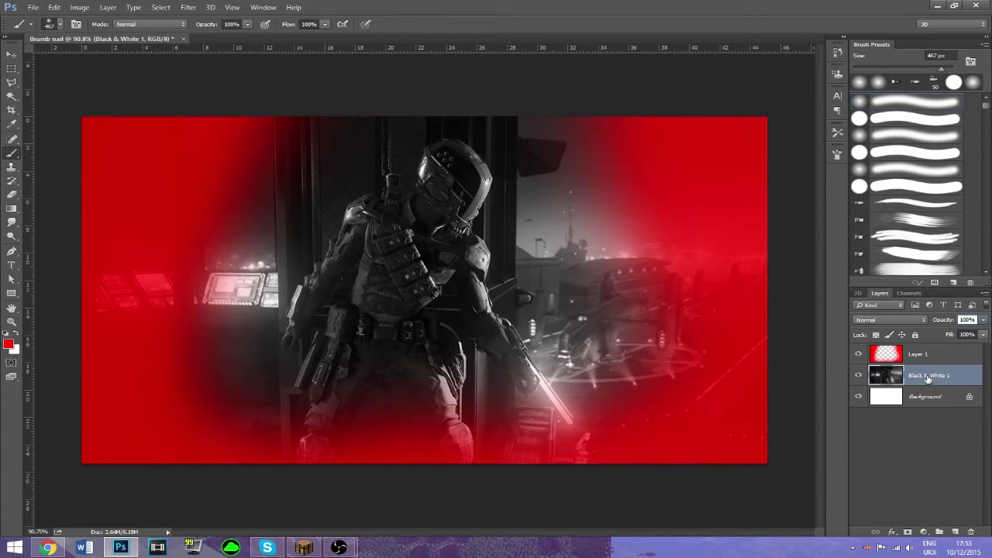
{"action": "right_click", "coordinate": [927, 379]}
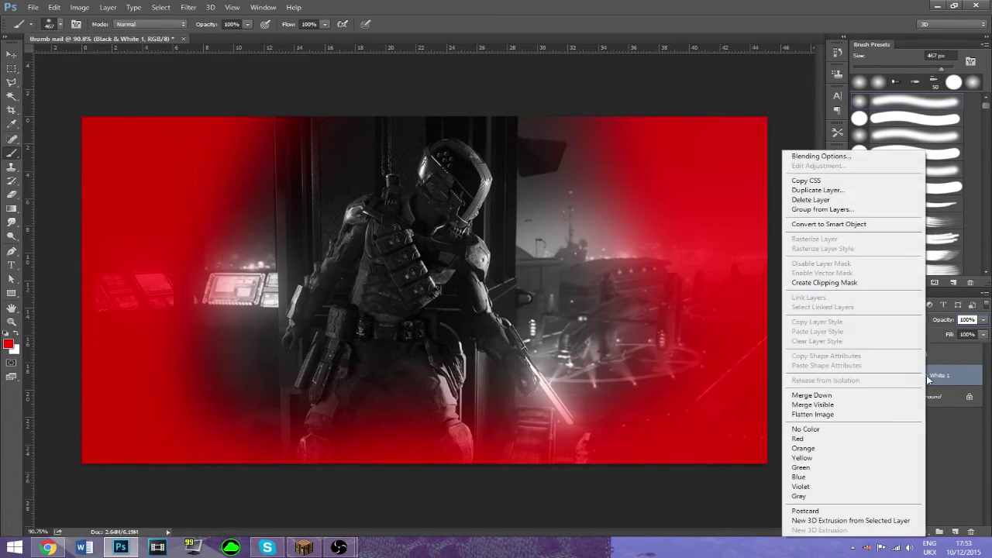
{"action": "left_click", "coordinate": [844, 158]}
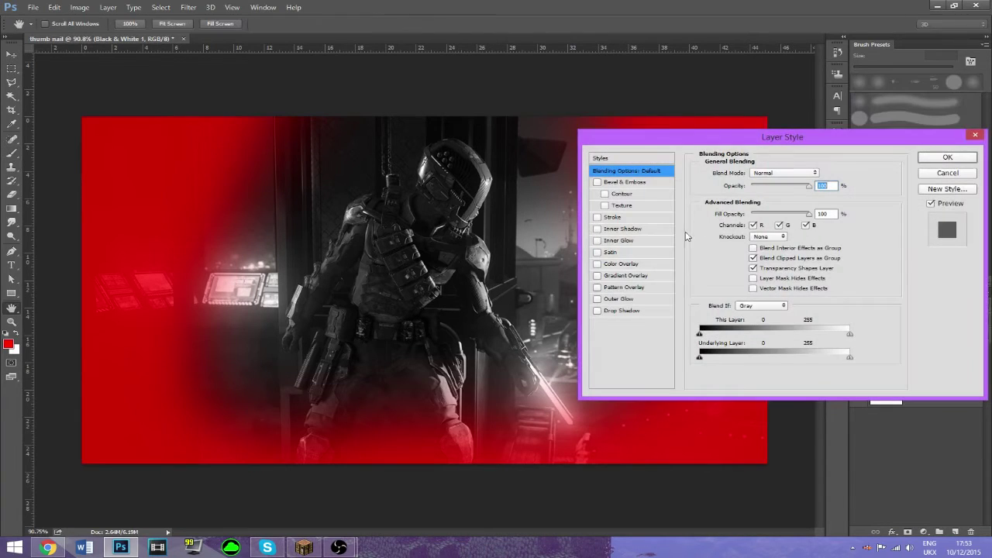
{"action": "left_click", "coordinate": [617, 253]}
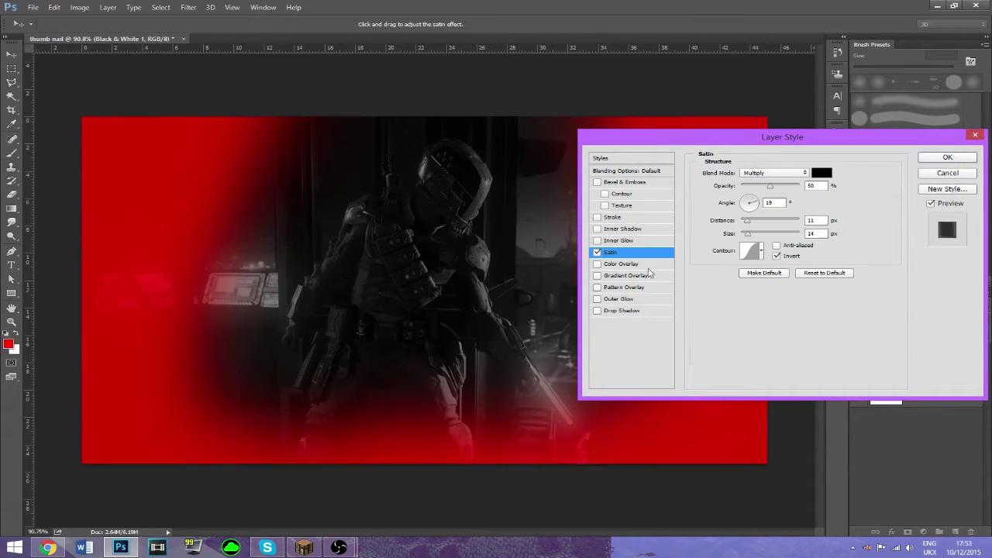
{"action": "left_click", "coordinate": [772, 173]}
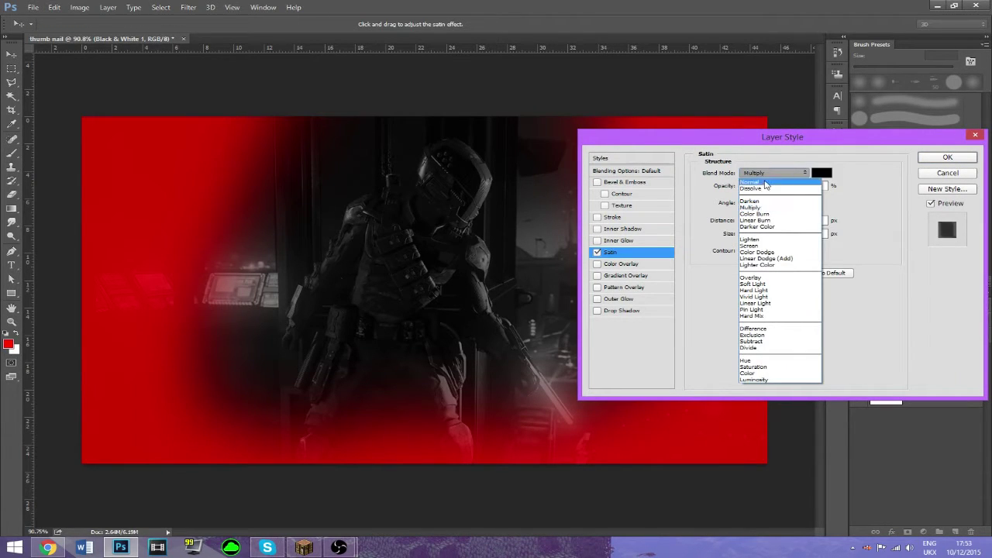
{"action": "left_click", "coordinate": [762, 173]}
{"action": "left_click", "coordinate": [761, 172]}
{"action": "left_click", "coordinate": [761, 183]}
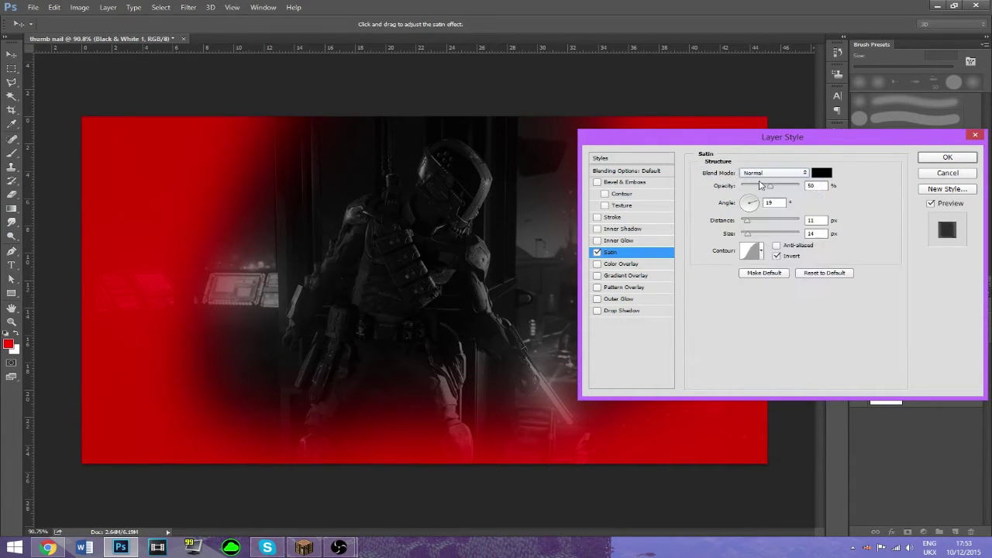
- Color the Satin effect dark red, b50000, and apply the layer style
{"action": "left_click", "coordinate": [822, 173]}
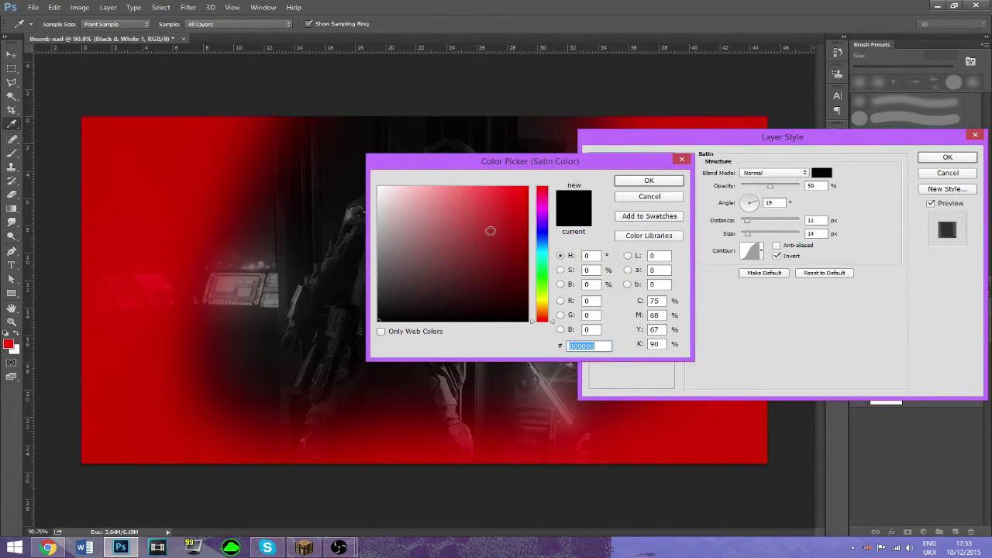
{"action": "type", "text": "ff0000"}
{"action": "mouse_move", "coordinate": [526, 192]}
{"action": "left_mouse_down"}
{"action": "mouse_move", "coordinate": [552, 203]}
{"action": "mouse_move", "coordinate": [549, 227]}
{"action": "mouse_move", "coordinate": [554, 178]}
{"action": "mouse_move", "coordinate": [541, 191]}
{"action": "left_mouse_up"}
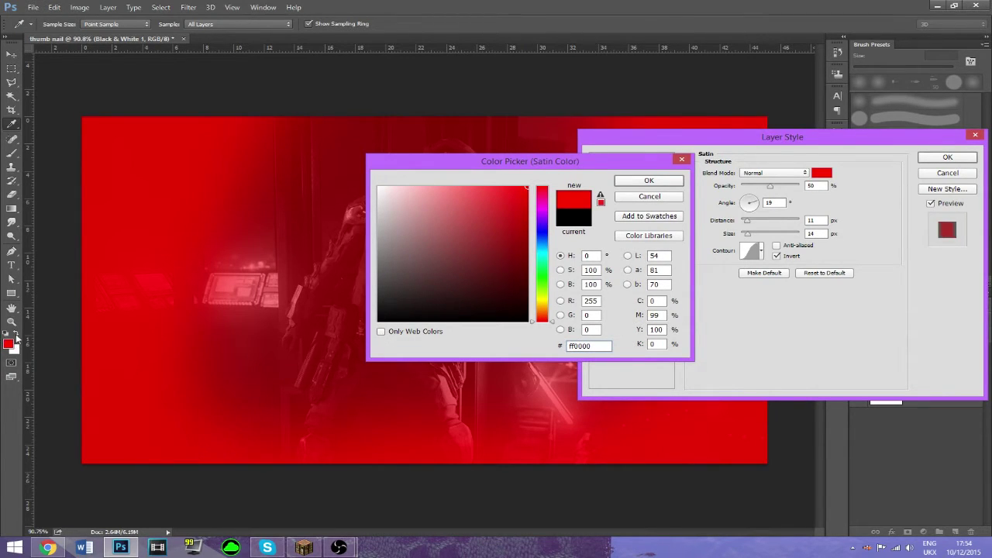
{"action": "mouse_move", "coordinate": [488, 229]}
{"action": "left_mouse_down"}
{"action": "mouse_move", "coordinate": [298, 389]}
{"action": "mouse_move", "coordinate": [286, 381]}
{"action": "left_mouse_up"}
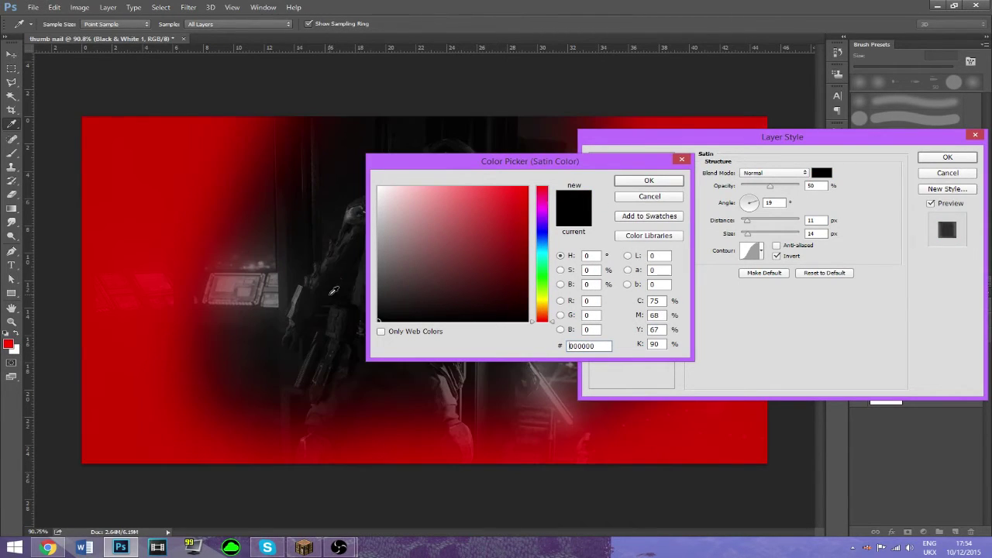
{"action": "mouse_move", "coordinate": [493, 222]}
{"action": "left_mouse_down"}
{"action": "mouse_move", "coordinate": [458, 227]}
{"action": "mouse_move", "coordinate": [315, 330]}
{"action": "mouse_move", "coordinate": [258, 343]}
{"action": "left_mouse_up"}
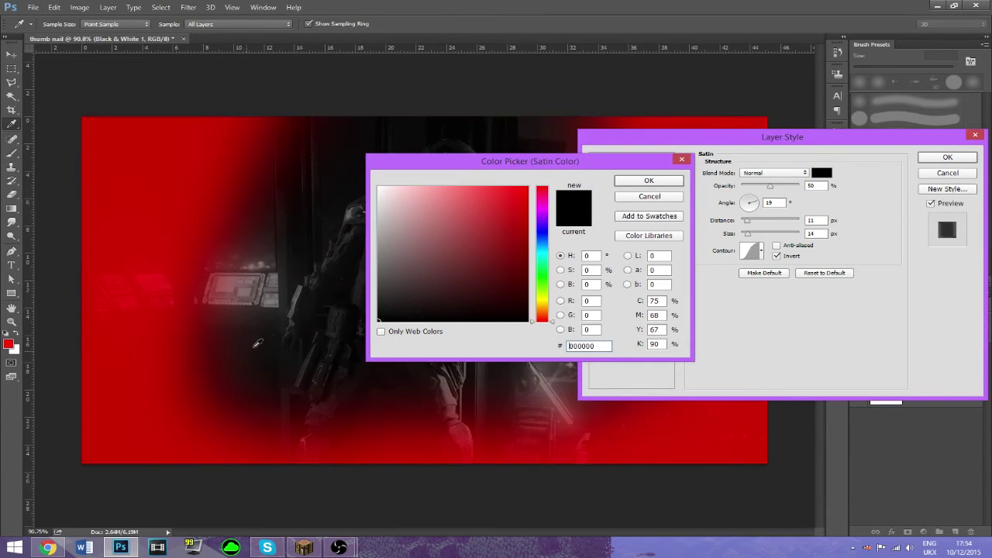
{"action": "left_click", "coordinate": [9, 341]}
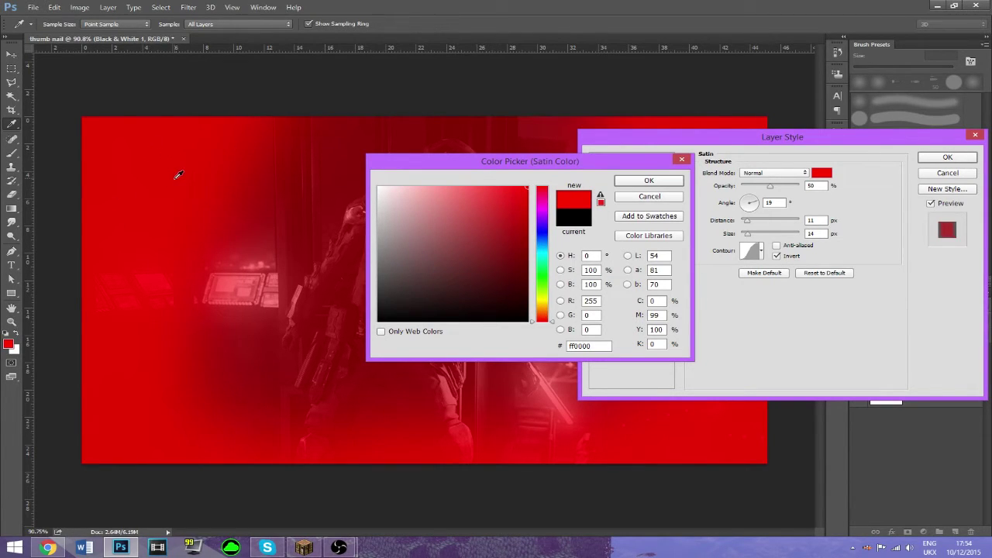
{"action": "left_click_drag", "start_coordinate": [525, 207], "coordinate": [526, 251]}
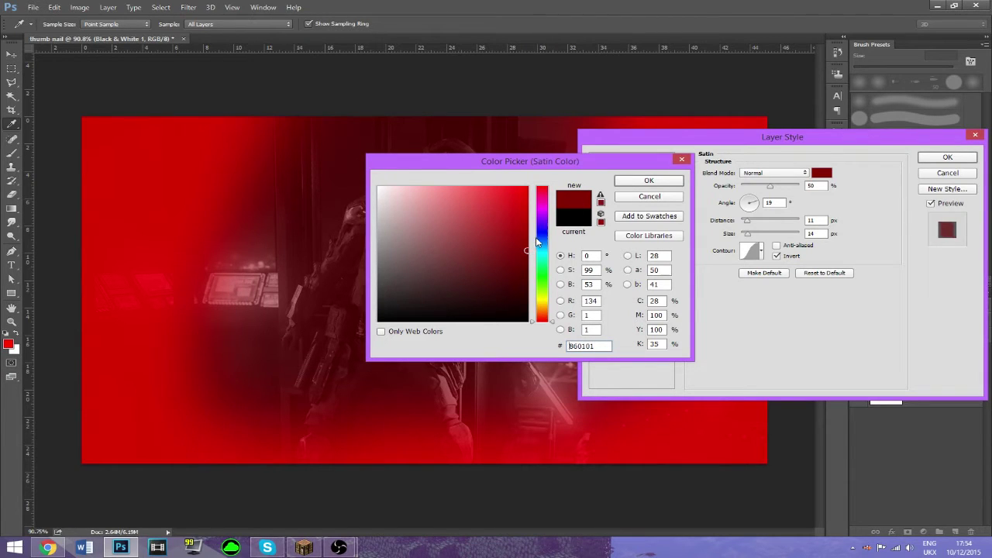
{"action": "left_click_drag", "start_coordinate": [525, 235], "coordinate": [527, 225]}
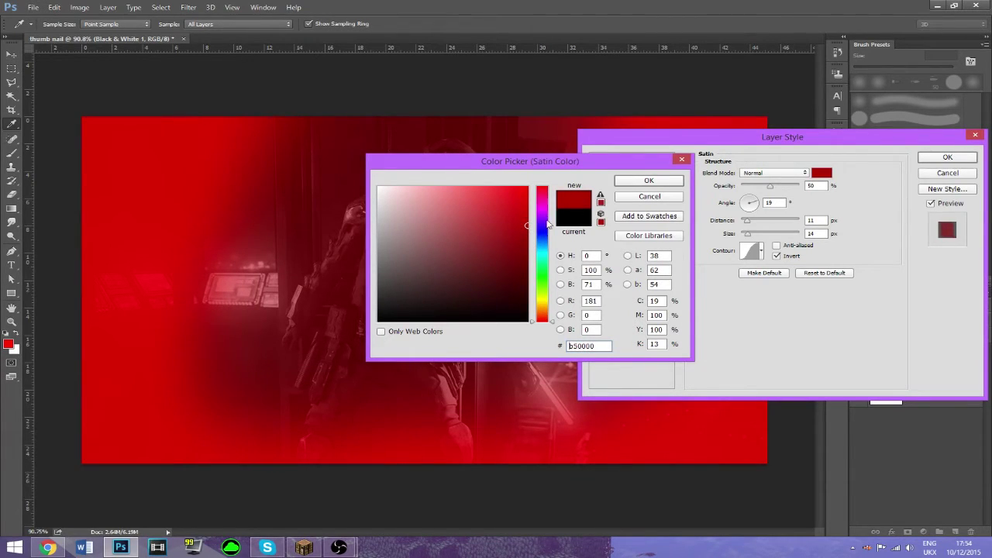
{"action": "left_click", "coordinate": [631, 182]}
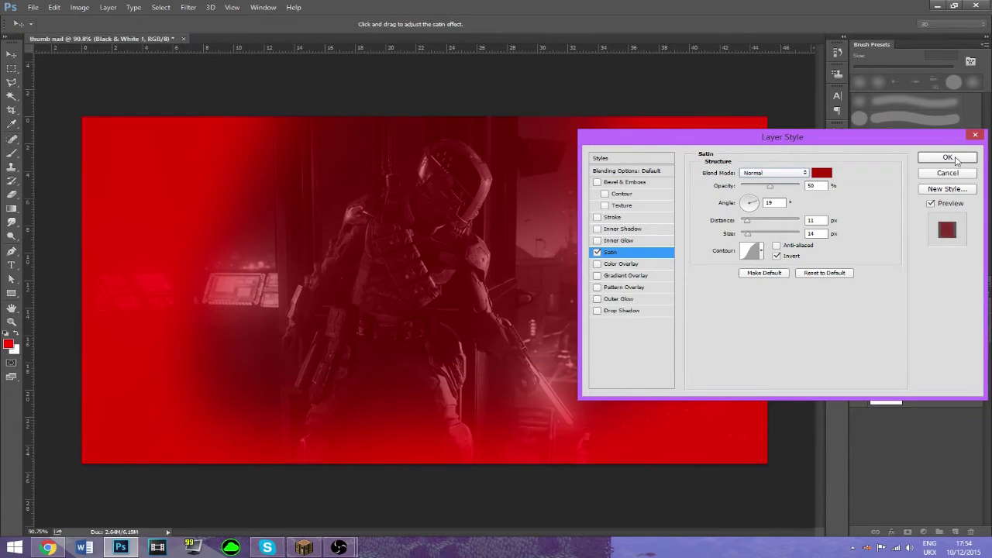
{"action": "left_click", "coordinate": [947, 157]}
- Set the opacity of Layer 1, the painted red edges, to 50%
{"action": "left_click", "coordinate": [936, 352]}
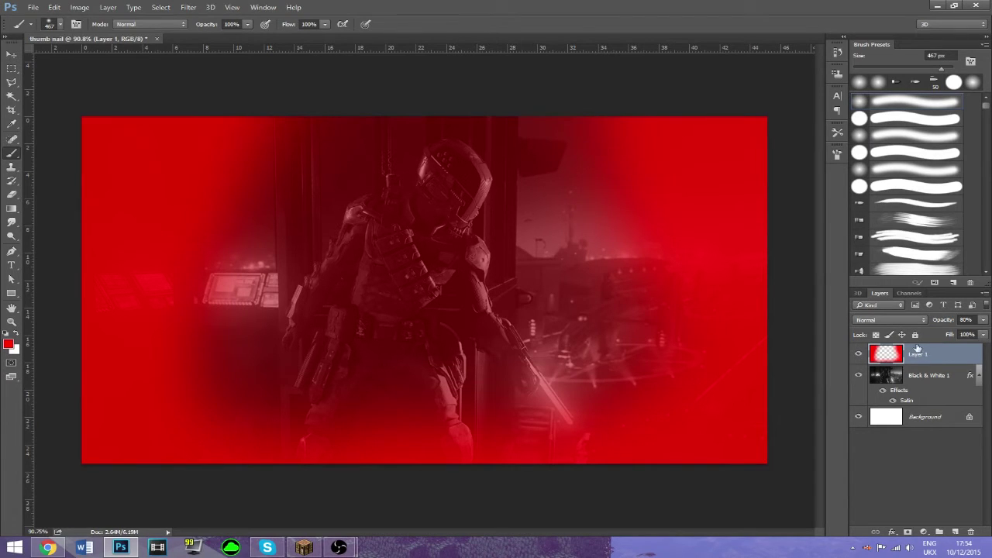
{"action": "left_click", "coordinate": [965, 319]}
{"action": "type", "text": "50"}
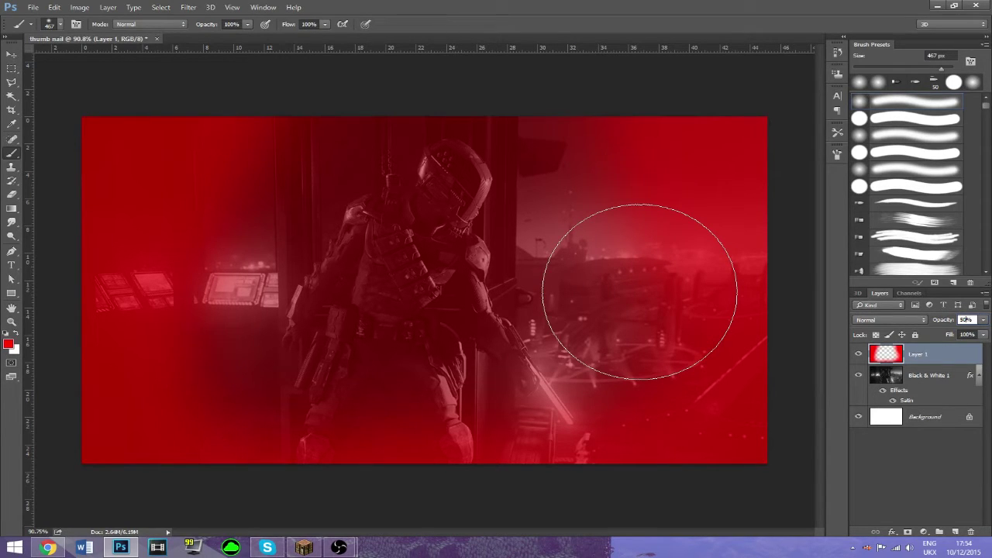
- Add the red text "Call Of duty" across the soldier's upper body in the A Brush No Regular font at 180 pt
{"action": "left_click", "coordinate": [12, 266]}
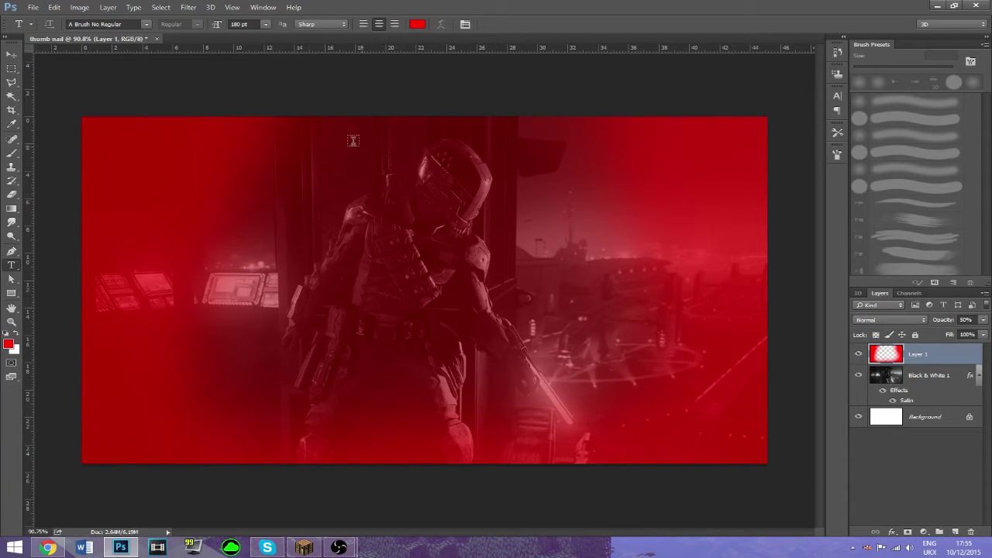
{"action": "left_click", "coordinate": [145, 24]}
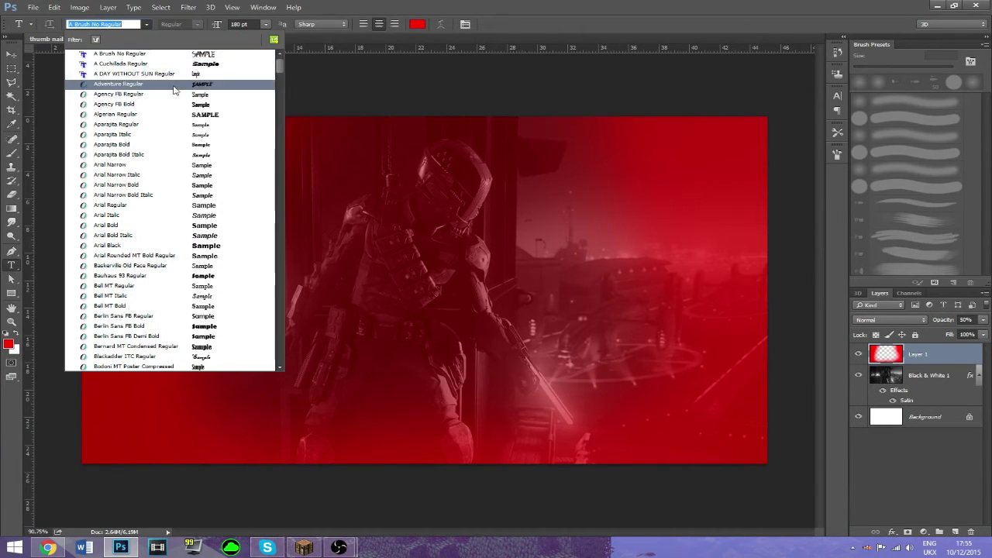
{"action": "scroll", "coordinate": [212, 93], "scroll_direction": "down", "scroll_amount": 3}
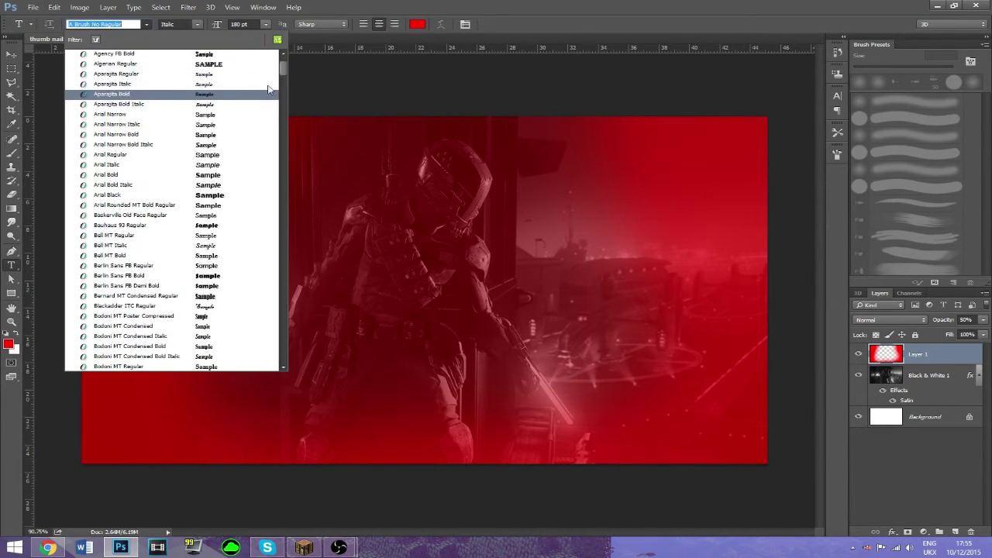
{"action": "mouse_move", "coordinate": [284, 69]}
{"action": "left_mouse_down"}
{"action": "mouse_move", "coordinate": [287, 173]}
{"action": "mouse_move", "coordinate": [306, 229]}
{"action": "mouse_move", "coordinate": [295, 270]}
{"action": "mouse_move", "coordinate": [303, 294]}
{"action": "mouse_move", "coordinate": [296, 157]}
{"action": "mouse_move", "coordinate": [270, 215]}
{"action": "mouse_move", "coordinate": [274, 142]}
{"action": "mouse_move", "coordinate": [179, 64]}
{"action": "left_mouse_up"}
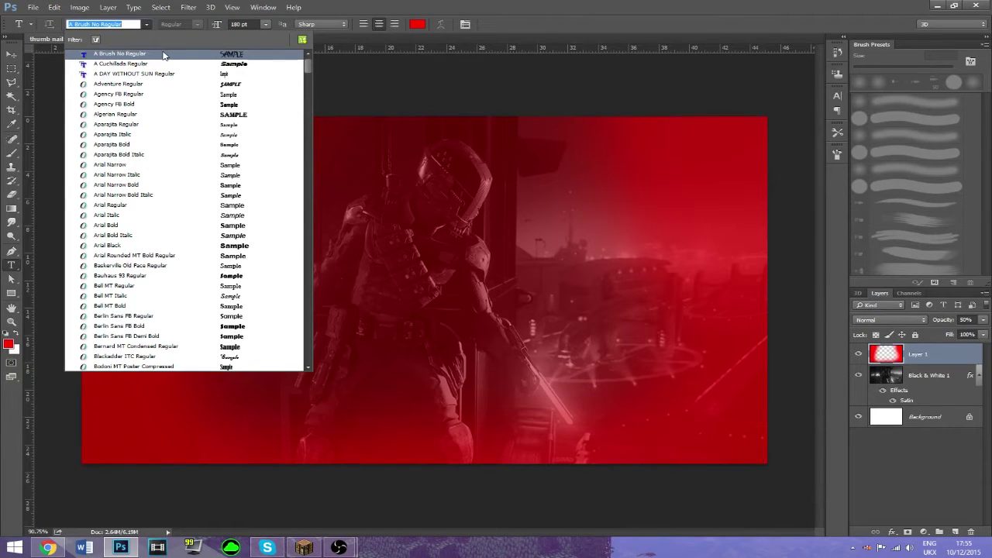
{"action": "left_click", "coordinate": [163, 55]}
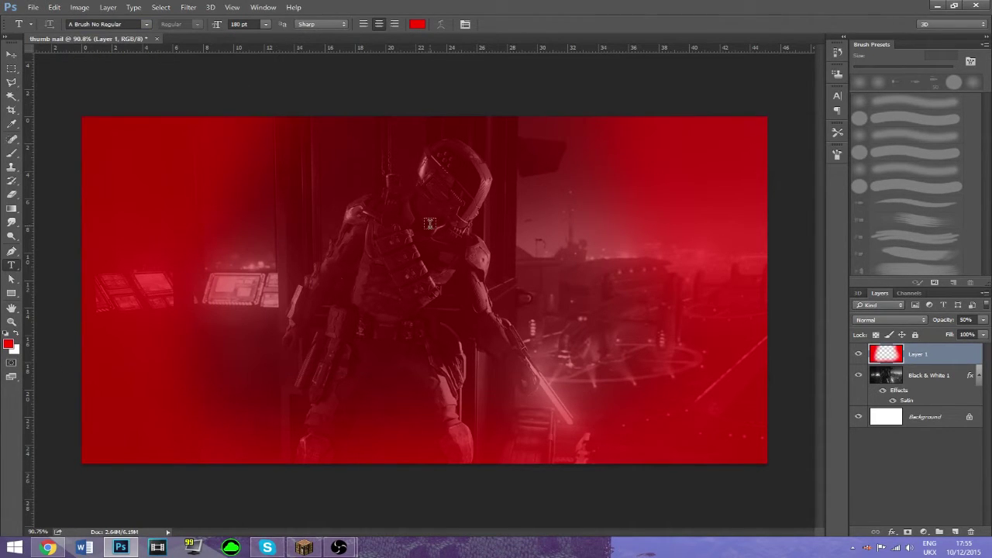
{"action": "left_click", "coordinate": [432, 238]}
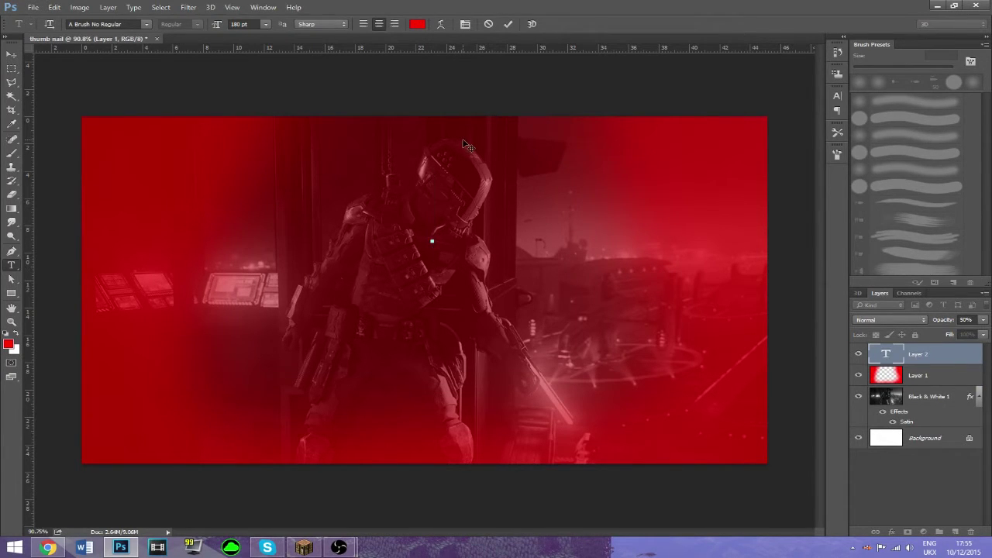
{"action": "type", "text": "CALL OF"}
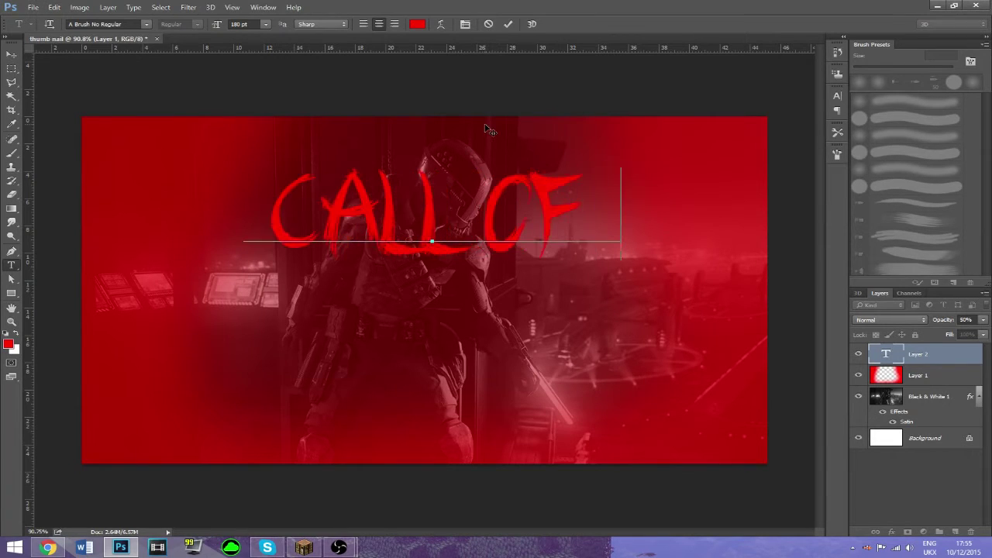
{"action": "type", "text": " DUTY"}
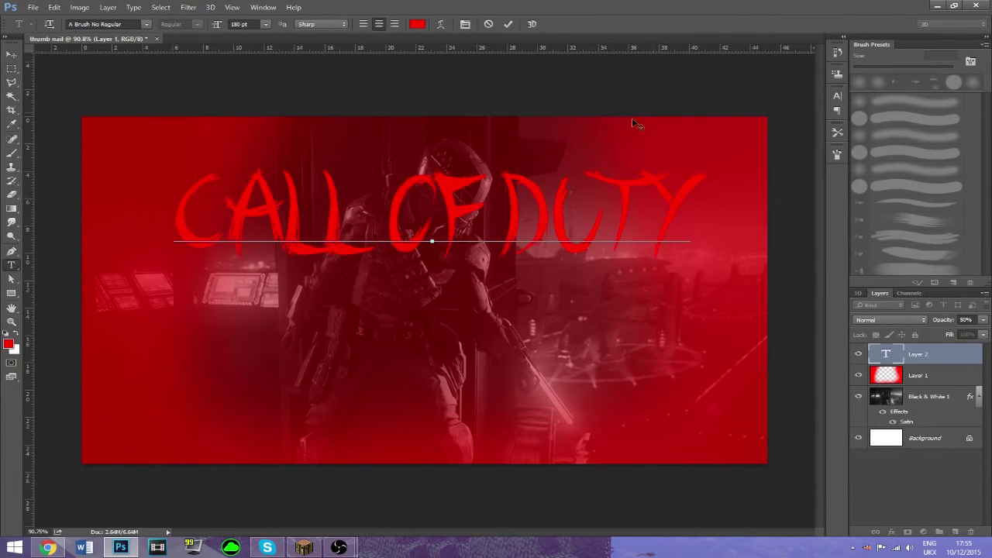
- Scale the "Call Of duty" text to about 77% and place it over the soldier's head, applying the transformation
{"action": "left_click", "coordinate": [11, 54]}
{"action": "left_click_drag", "start_coordinate": [327, 183], "coordinate": [329, 325]}
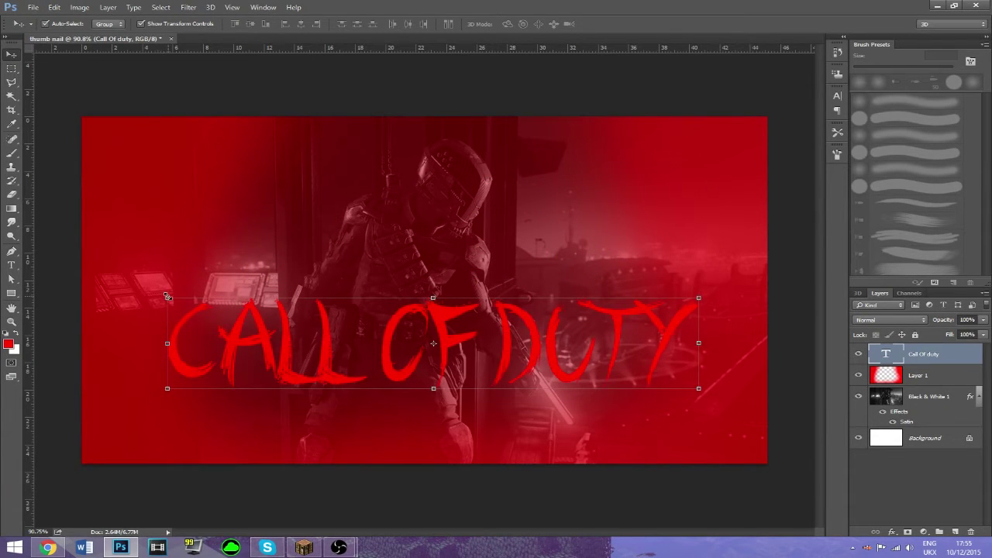
{"action": "left_click_drag", "start_coordinate": [168, 297], "coordinate": [286, 318]}
{"action": "left_click_drag", "start_coordinate": [437, 374], "coordinate": [349, 217]}
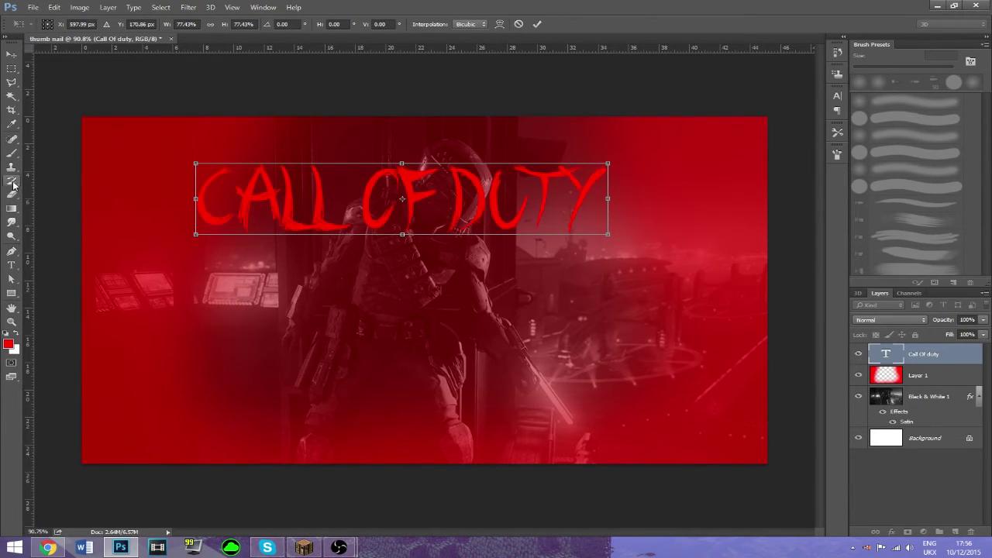
{"action": "left_click", "coordinate": [11, 266]}
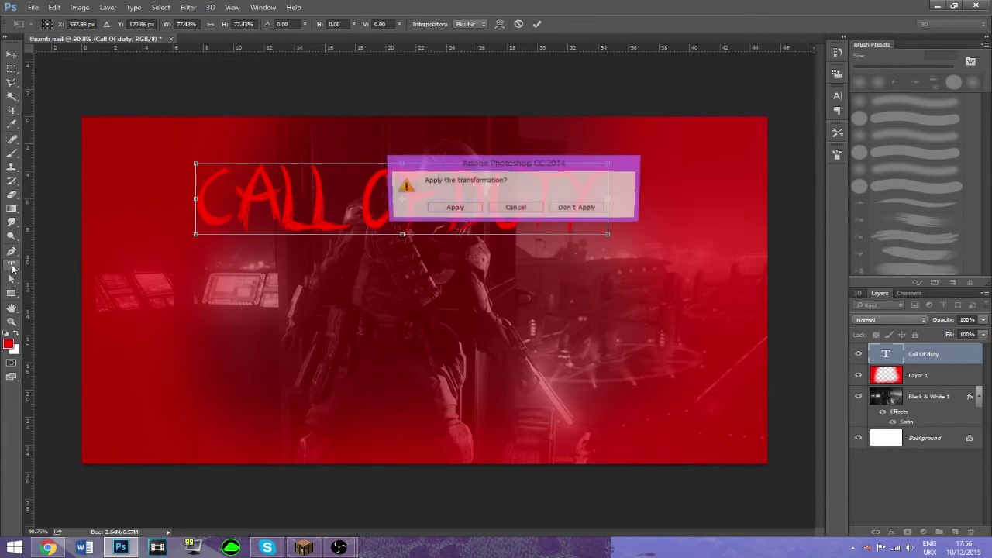
{"action": "left_click", "coordinate": [453, 208]}
- Add the text "Montage" beneath the "Call Of duty" text and color it white, ffffff
{"action": "left_click", "coordinate": [399, 308]}
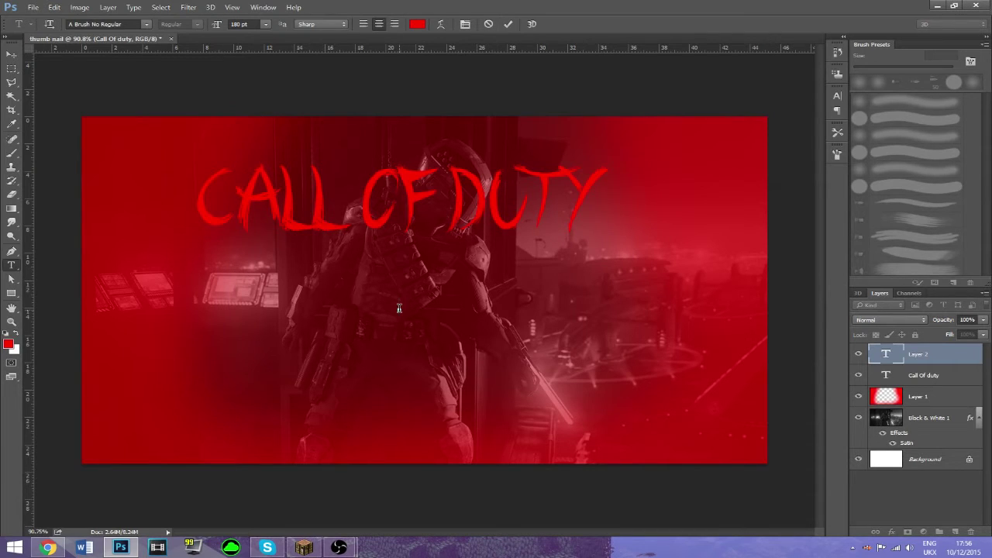
{"action": "type", "text": "MC"}
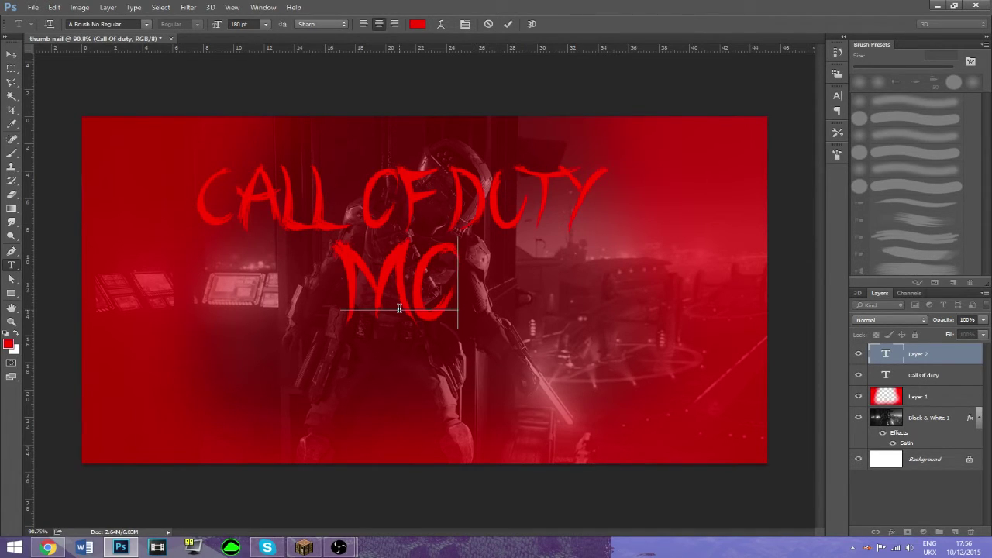
{"action": "type", "text": "NTAGE"}
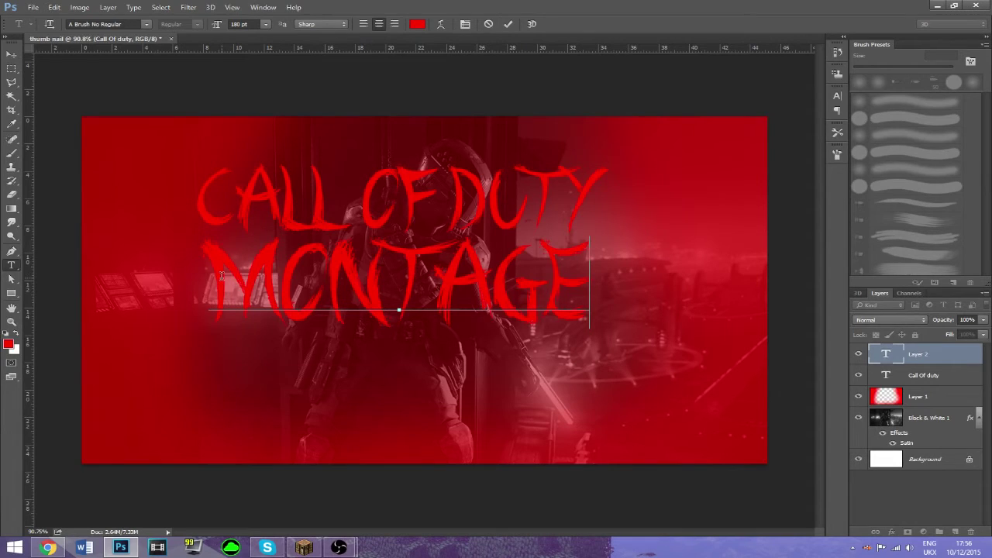
{"action": "left_click_drag", "start_coordinate": [222, 274], "coordinate": [591, 281]}
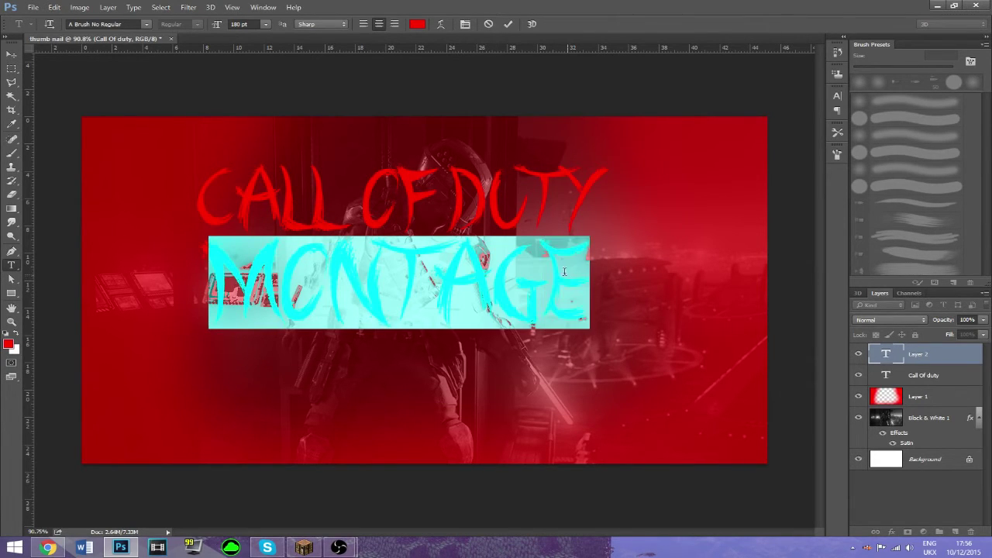
{"action": "left_click", "coordinate": [416, 24]}
{"action": "type", "text": "ffffff"}
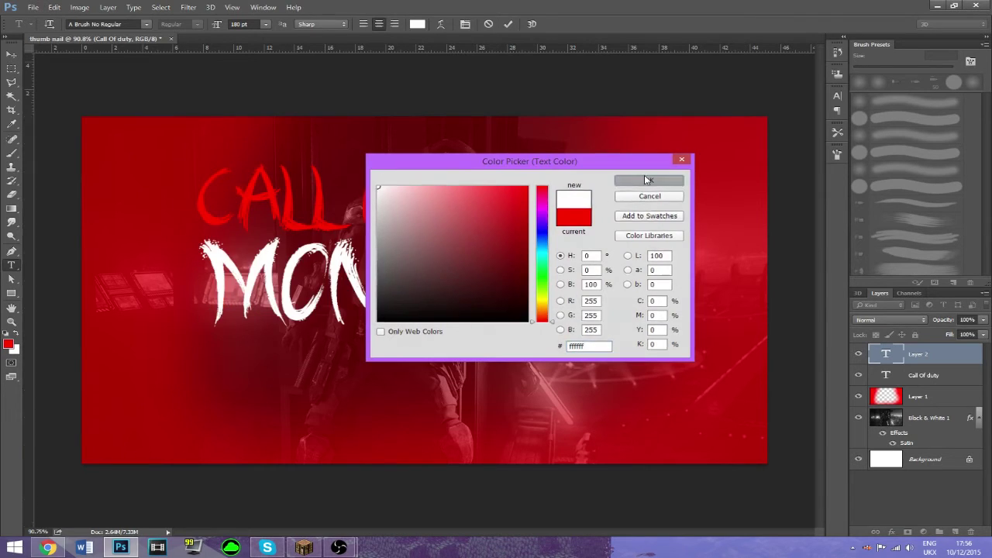
{"action": "left_click", "coordinate": [647, 179]}
- Scale the "Montage" text to about 84% below the title, and shift the "Call Of duty" text slightly left and down toward it
{"action": "left_click", "coordinate": [11, 54]}
{"action": "mouse_move", "coordinate": [274, 290]}
{"action": "left_mouse_down"}
{"action": "mouse_move", "coordinate": [277, 313]}
{"action": "mouse_move", "coordinate": [271, 305]}
{"action": "left_mouse_up"}
{"action": "left_click_drag", "start_coordinate": [194, 258], "coordinate": [253, 290]}
{"action": "left_click_drag", "start_coordinate": [308, 328], "coordinate": [270, 306]}
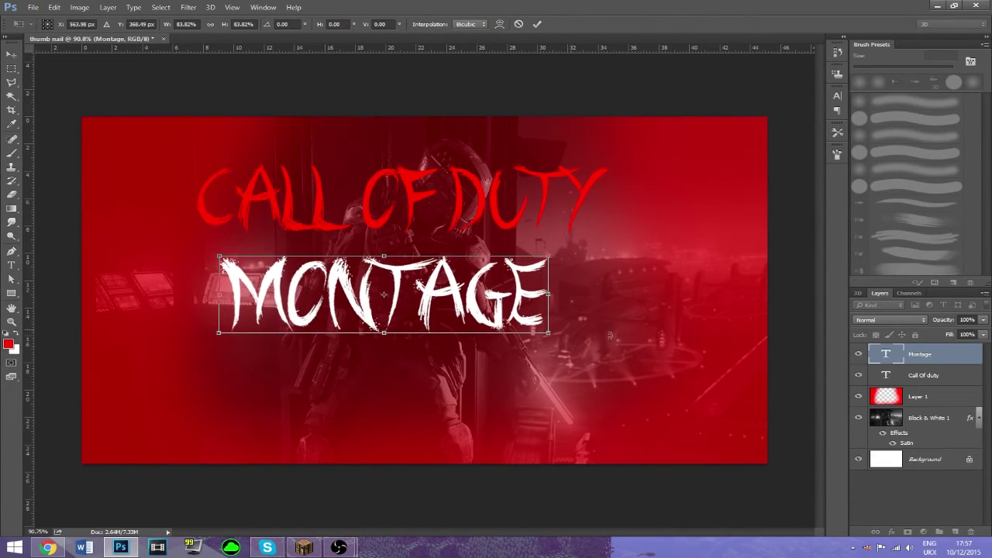
{"action": "left_click", "coordinate": [536, 24]}
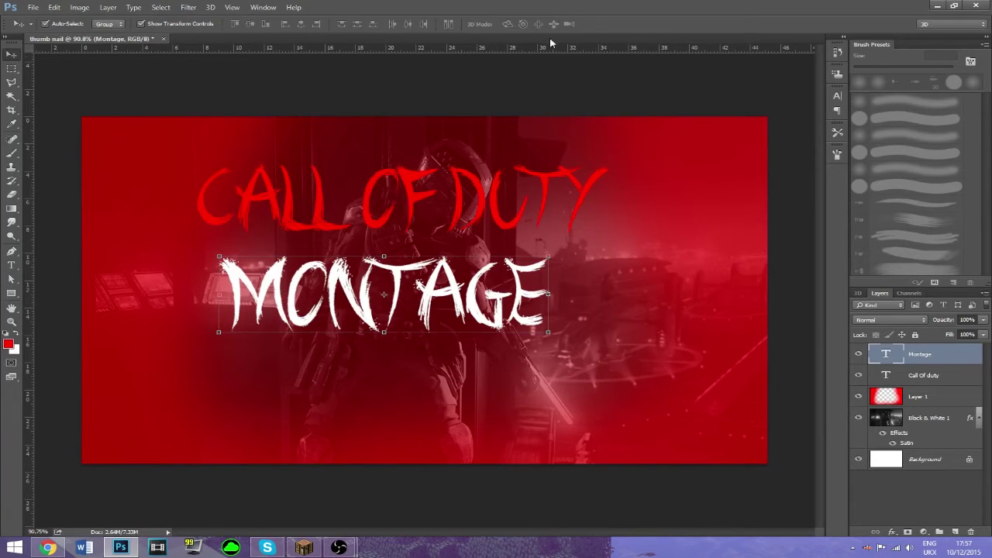
{"action": "left_click", "coordinate": [930, 380]}
{"action": "left_click_drag", "start_coordinate": [519, 196], "coordinate": [490, 202]}
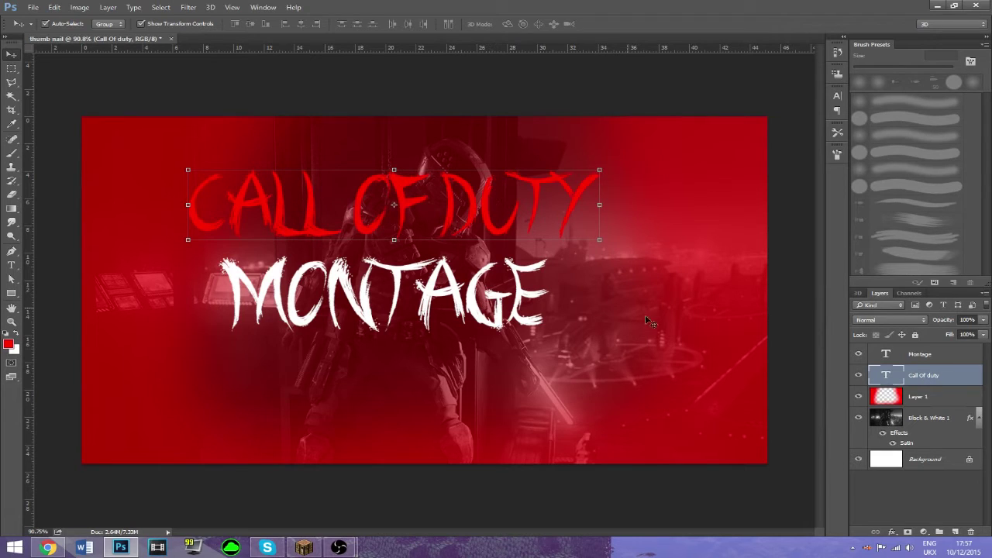
- Add a drop shadow to the "Montage" text with its light angle set to -137°
{"action": "left_click", "coordinate": [912, 356]}
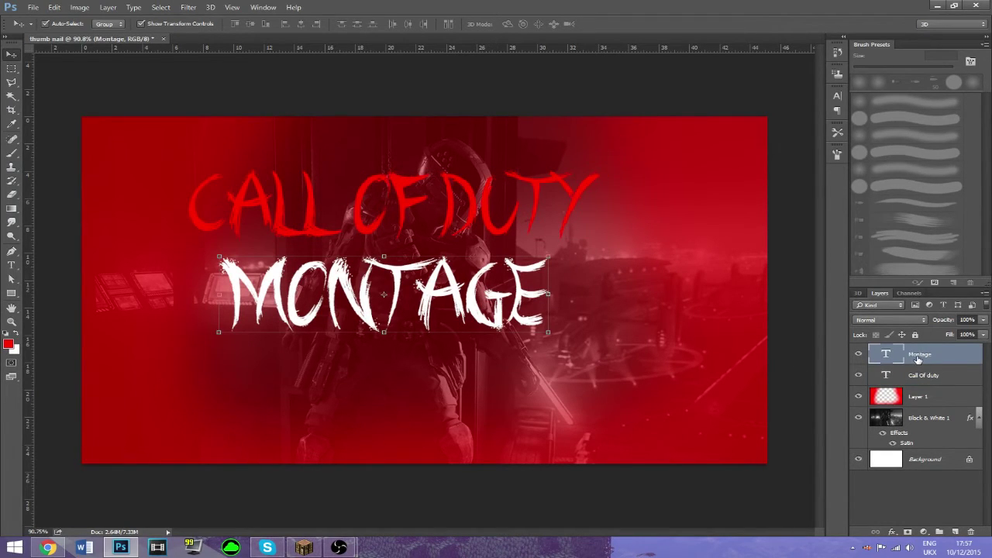
{"action": "right_click", "coordinate": [919, 358]}
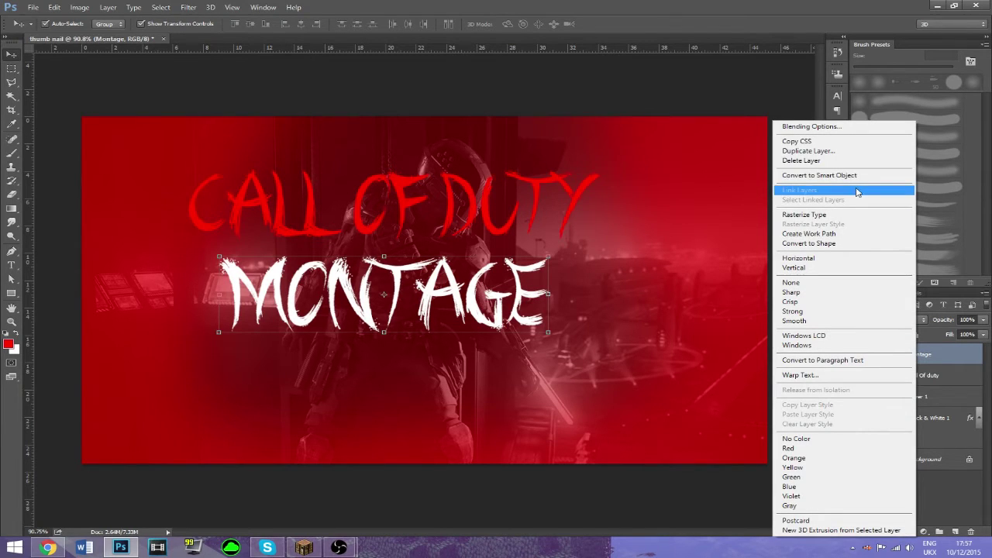
{"action": "left_click", "coordinate": [835, 127]}
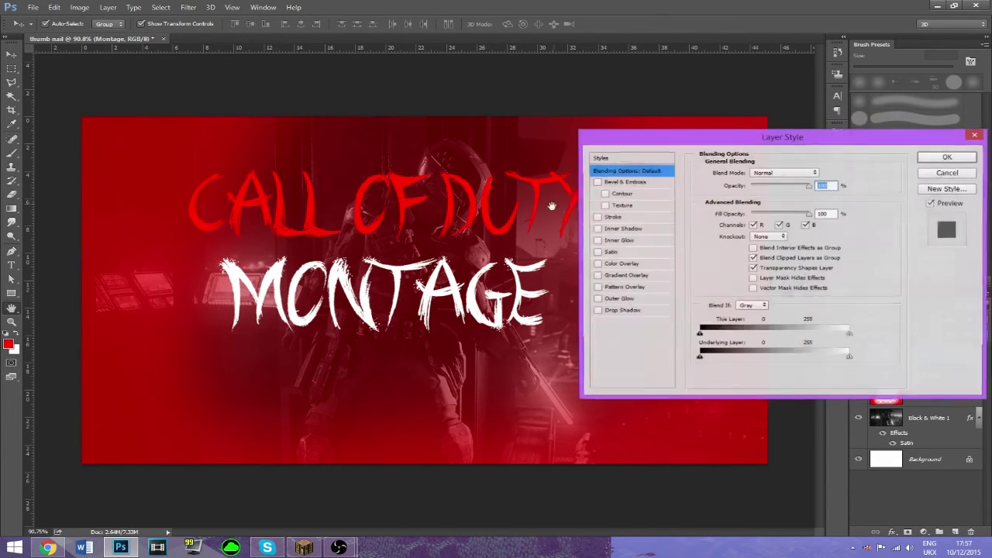
{"action": "left_click", "coordinate": [628, 312]}
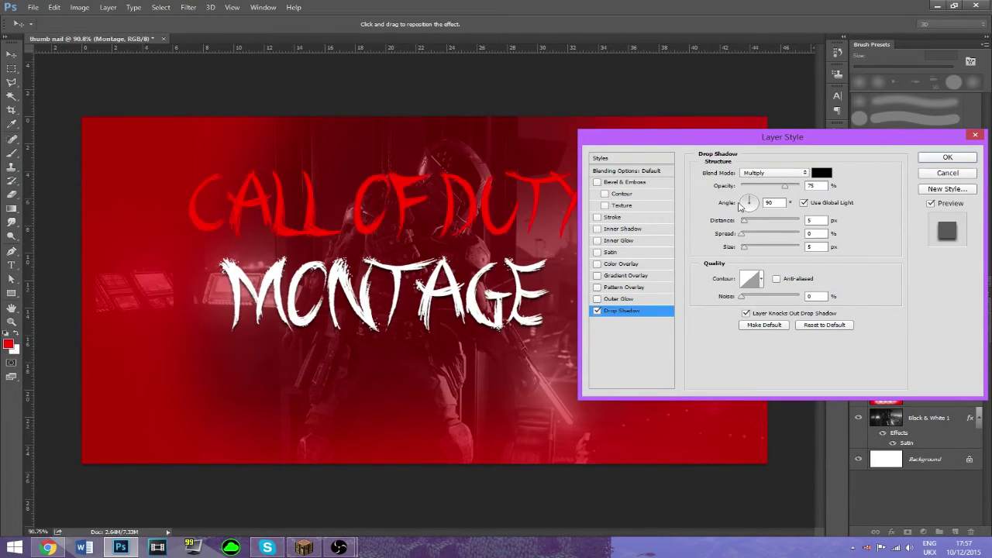
{"action": "mouse_move", "coordinate": [744, 208]}
{"action": "left_mouse_down"}
{"action": "mouse_move", "coordinate": [736, 217]}
{"action": "mouse_move", "coordinate": [758, 205]}
{"action": "mouse_move", "coordinate": [746, 196]}
{"action": "mouse_move", "coordinate": [745, 211]}
{"action": "mouse_move", "coordinate": [755, 209]}
{"action": "mouse_move", "coordinate": [747, 198]}
{"action": "mouse_move", "coordinate": [742, 214]}
{"action": "left_mouse_up"}
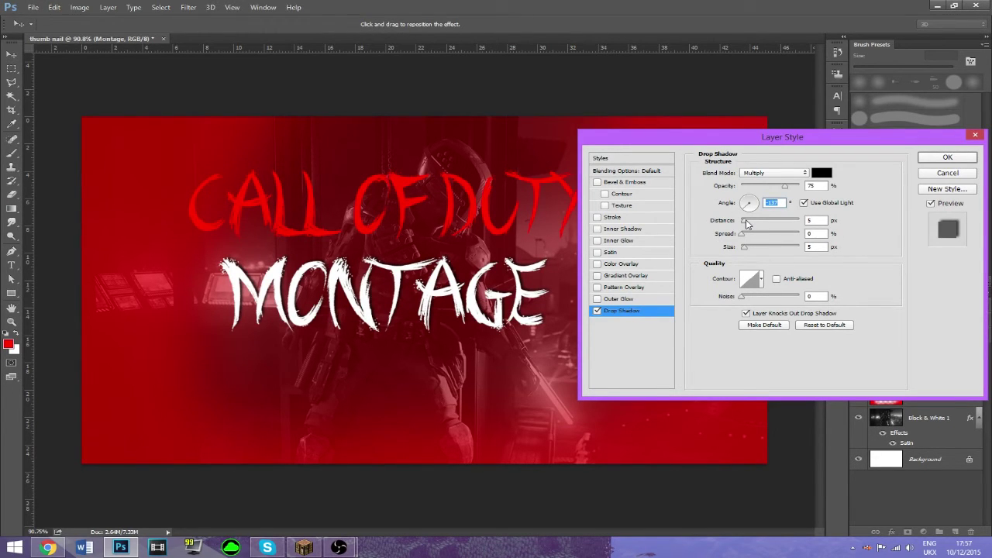
- Set the "Montage" drop shadow's distance and size to 15 px each and its blend mode to Normal
{"action": "left_click", "coordinate": [809, 220]}
{"action": "type", "text": "15"}
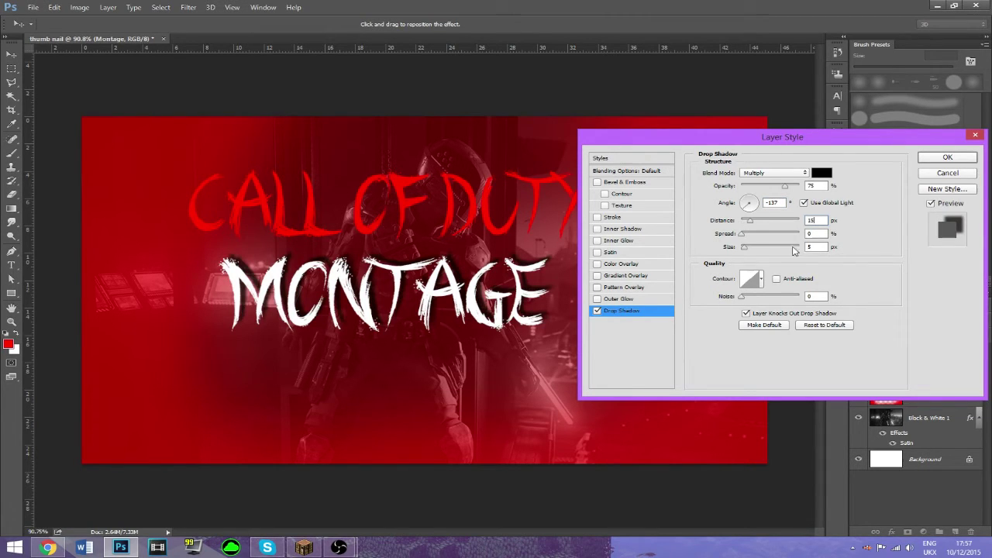
{"action": "left_click", "coordinate": [816, 246]}
{"action": "type", "text": "15"}
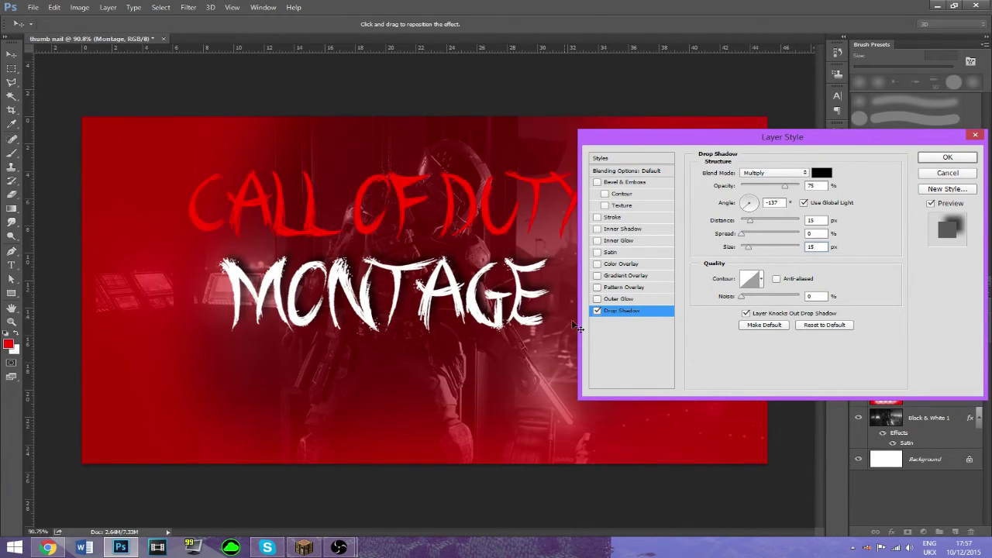
{"action": "left_click", "coordinate": [756, 175]}
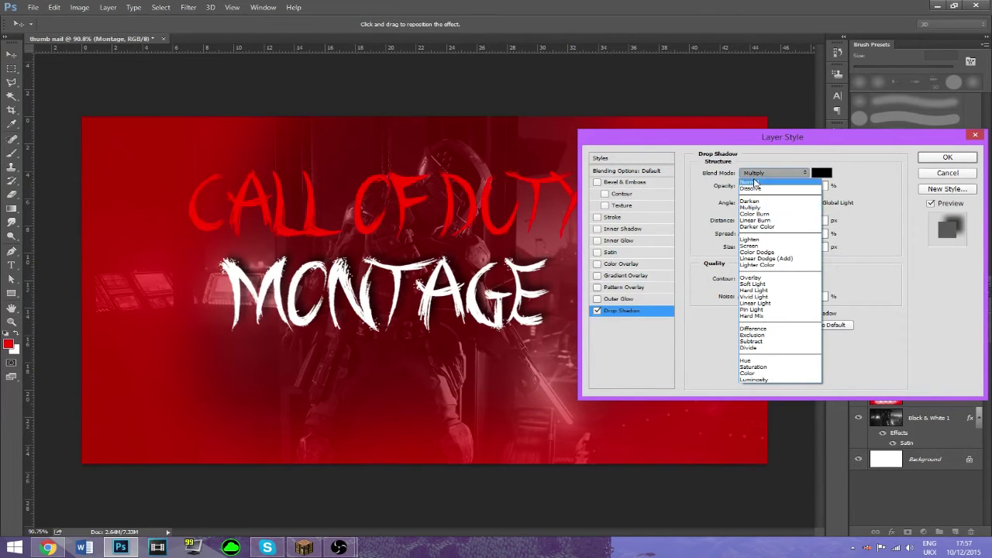
{"action": "left_click", "coordinate": [754, 182]}
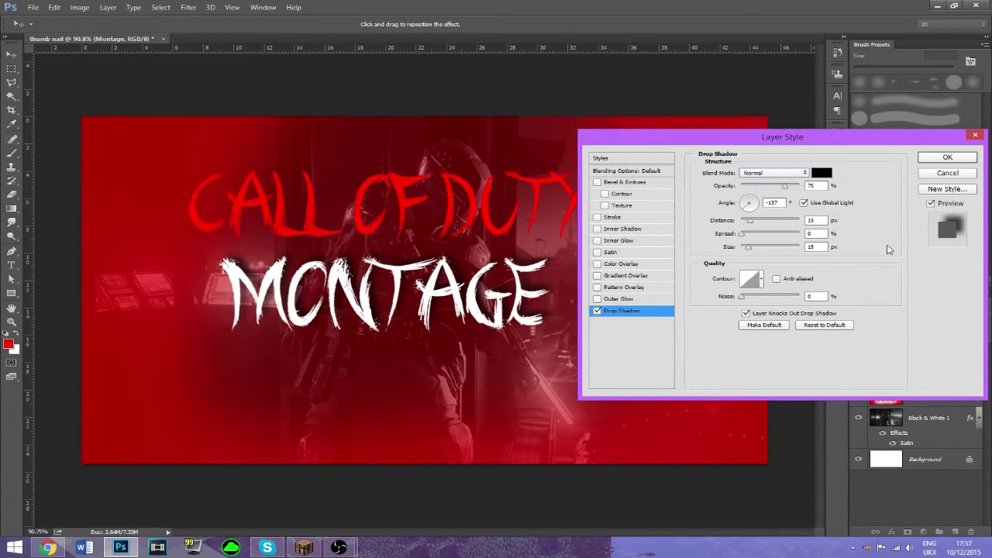
- Add an outer glow to the "Montage" text with the Normal blend mode and the white color ffffff
{"action": "left_click", "coordinate": [642, 301]}
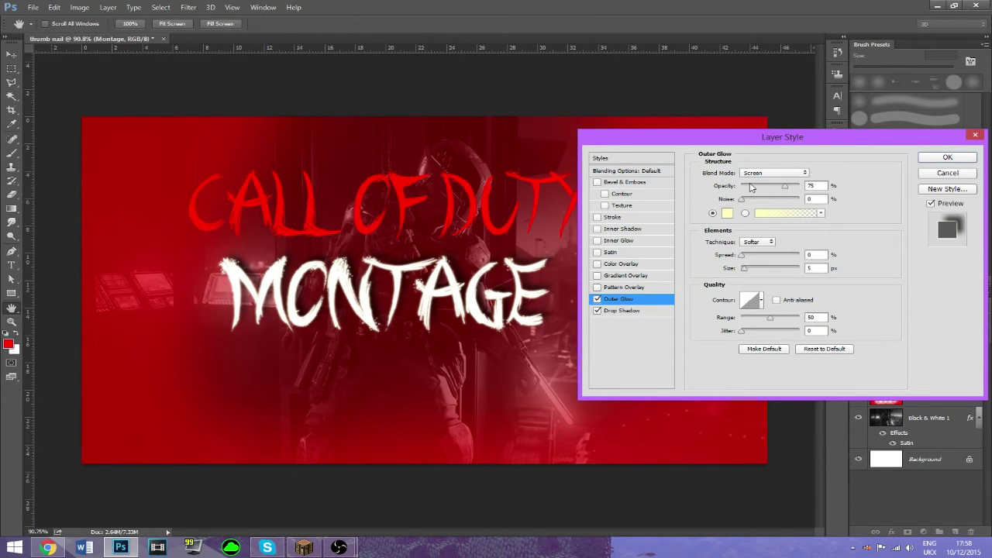
{"action": "left_click", "coordinate": [766, 174]}
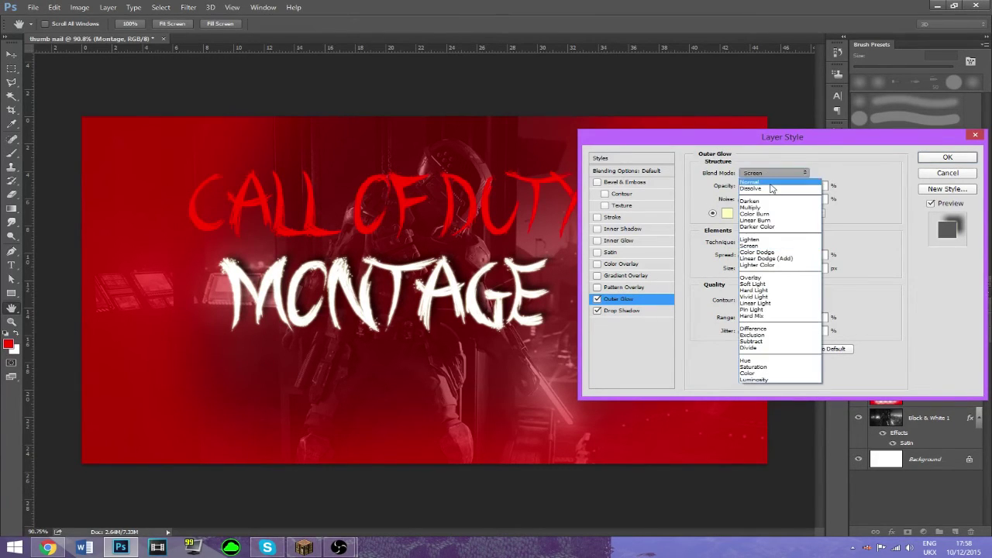
{"action": "left_click", "coordinate": [772, 181]}
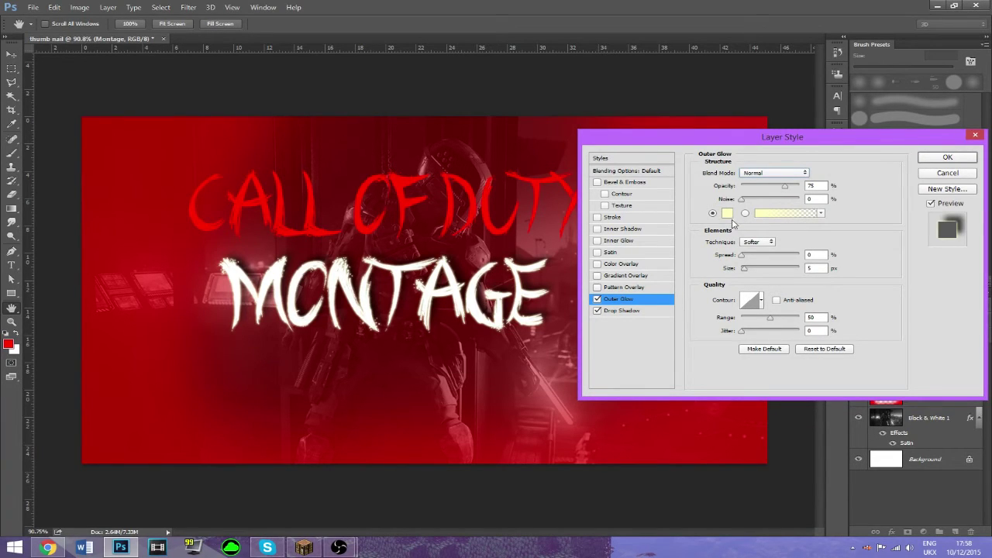
{"action": "left_click", "coordinate": [728, 215]}
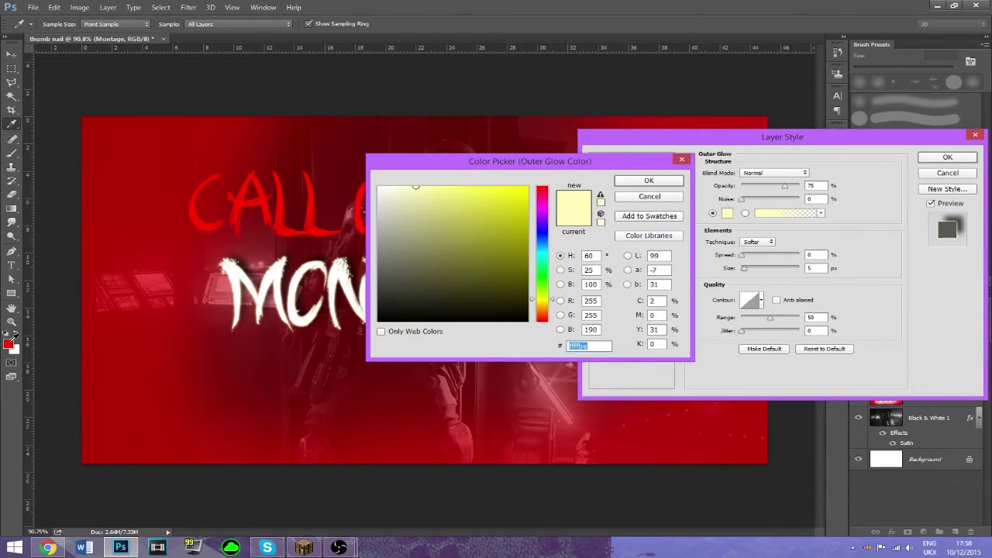
{"action": "left_click", "coordinate": [12, 338]}
{"action": "mouse_move", "coordinate": [471, 230]}
{"action": "left_mouse_down"}
{"action": "mouse_move", "coordinate": [378, 186]}
{"action": "mouse_move", "coordinate": [339, 144]}
{"action": "left_mouse_up"}
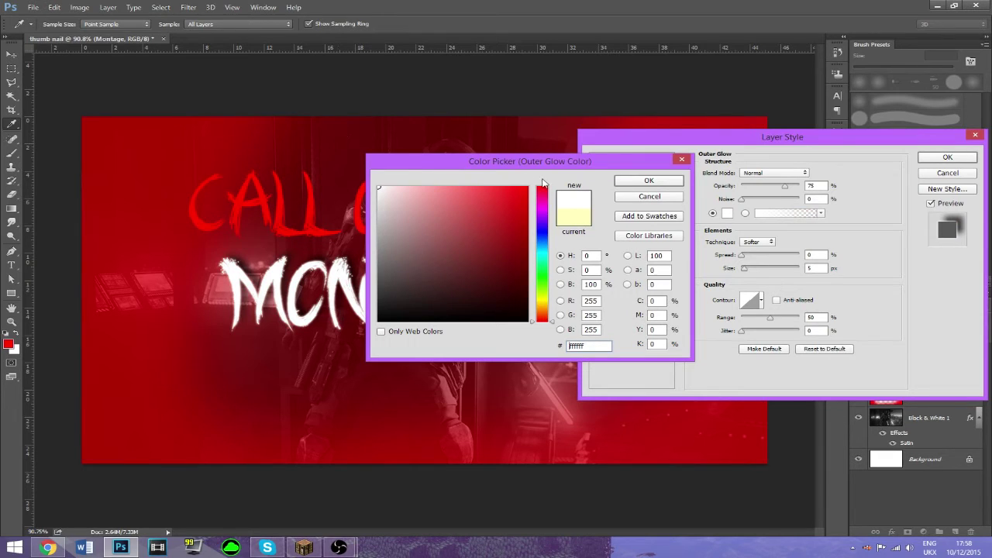
- Try the yellow f3e500 as the "Montage" outer glow color, and return it to white
{"action": "mouse_move", "coordinate": [480, 214]}
{"action": "left_mouse_down"}
{"action": "mouse_move", "coordinate": [518, 196]}
{"action": "mouse_move", "coordinate": [420, 227]}
{"action": "mouse_move", "coordinate": [520, 275]}
{"action": "left_mouse_up"}
{"action": "left_click", "coordinate": [543, 301]}
{"action": "left_click", "coordinate": [464, 225]}
{"action": "left_click_drag", "start_coordinate": [463, 225], "coordinate": [524, 194]}
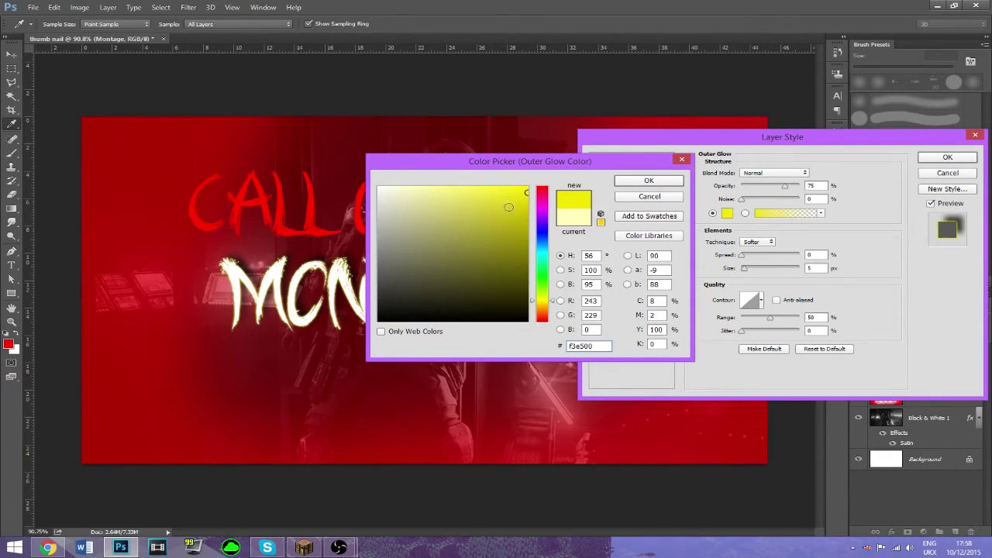
{"action": "left_click", "coordinate": [542, 268]}
{"action": "mouse_move", "coordinate": [541, 268]}
{"action": "left_mouse_down"}
{"action": "mouse_move", "coordinate": [544, 278]}
{"action": "mouse_move", "coordinate": [542, 185]}
{"action": "left_mouse_up"}
{"action": "left_click_drag", "start_coordinate": [518, 190], "coordinate": [340, 159]}
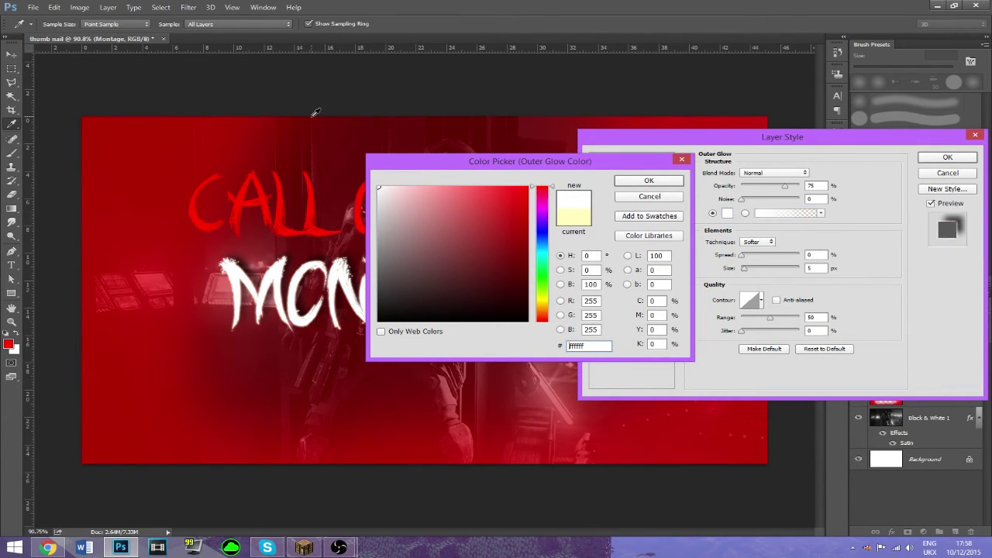
- Confirm the white glow color, set the glow's size to 43 px and opacity to 40%, and apply the "Montage" layer style
{"action": "left_click", "coordinate": [638, 182]}
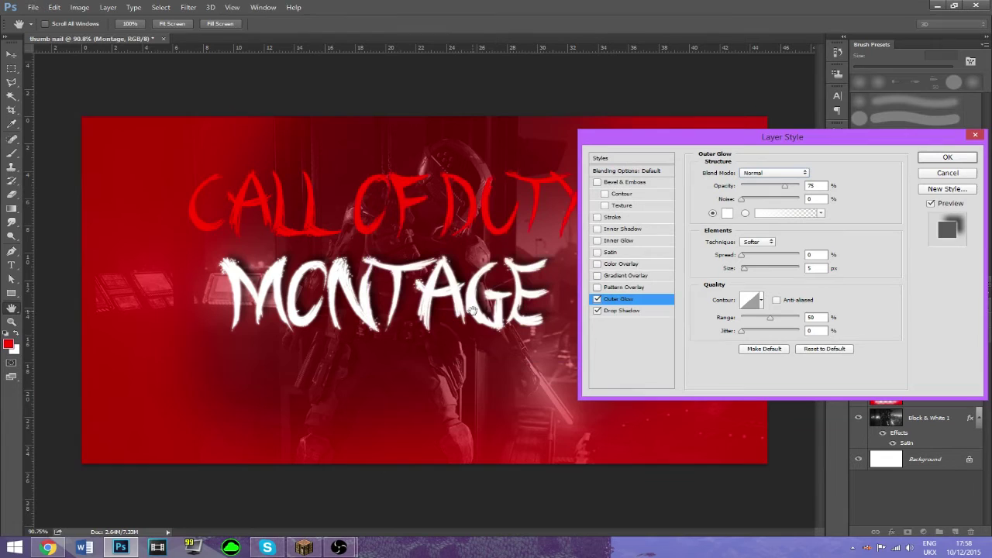
{"action": "double_click", "coordinate": [809, 269]}
{"action": "type", "text": "43"}
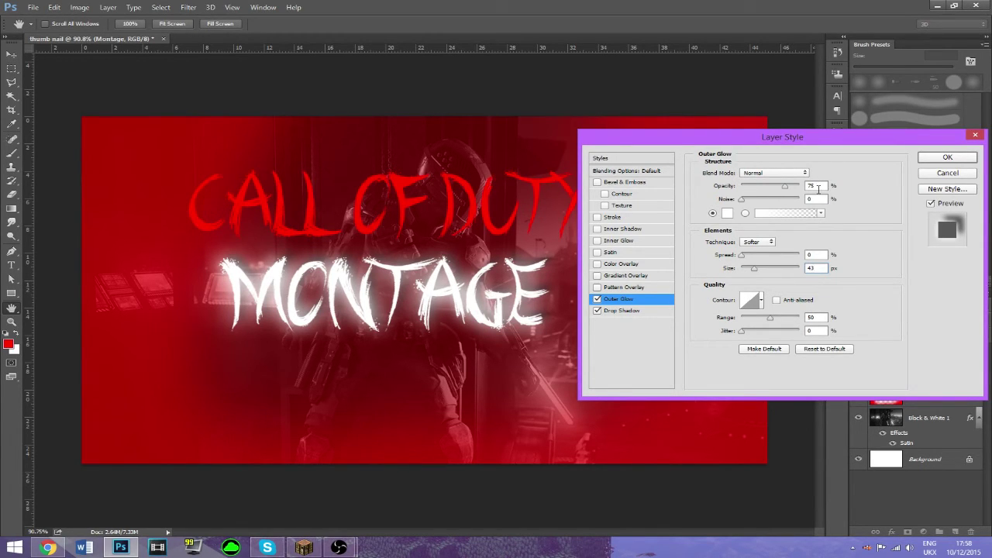
{"action": "left_click_drag", "start_coordinate": [818, 186], "coordinate": [809, 188]}
{"action": "type", "text": "40"}
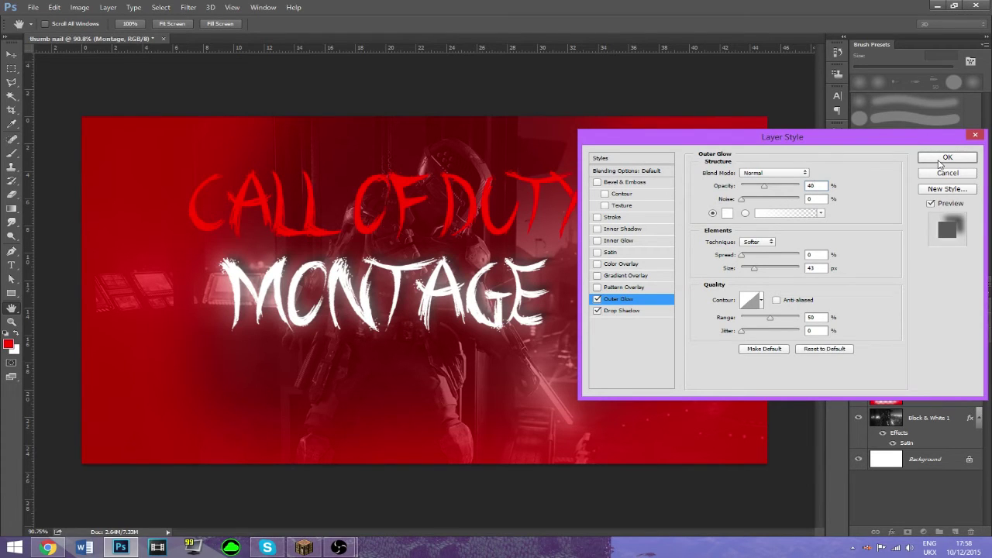
{"action": "key", "text": "Return"}
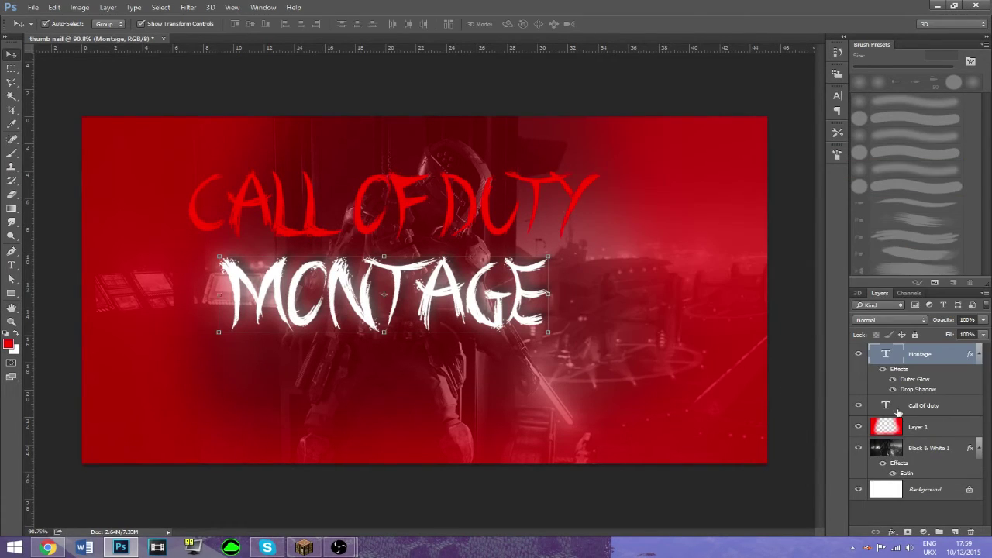
- Add a drop shadow to the "Call Of duty" text with the Normal blend mode, 15 px distance and 15 px size
{"action": "left_click", "coordinate": [927, 408]}
{"action": "right_click", "coordinate": [927, 408]}
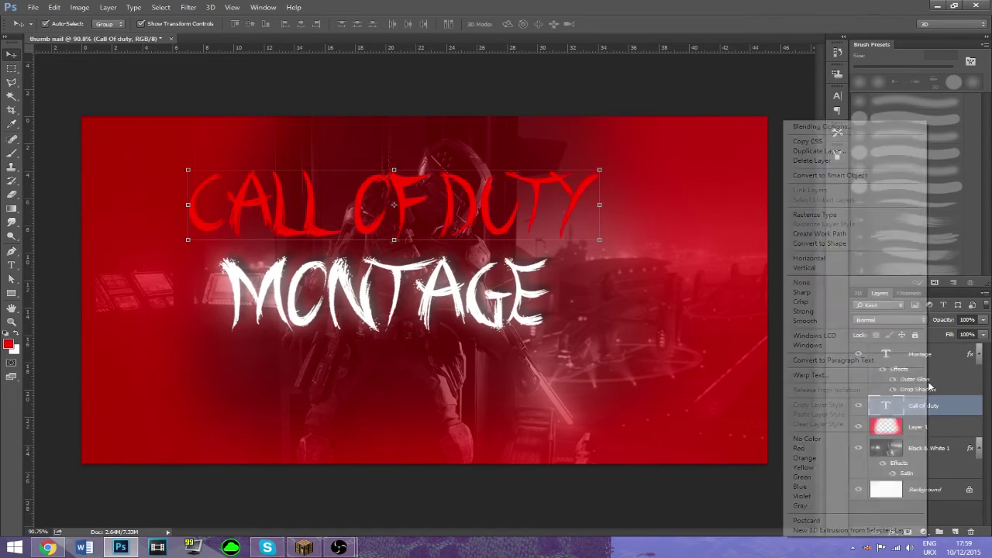
{"action": "left_click", "coordinate": [817, 127]}
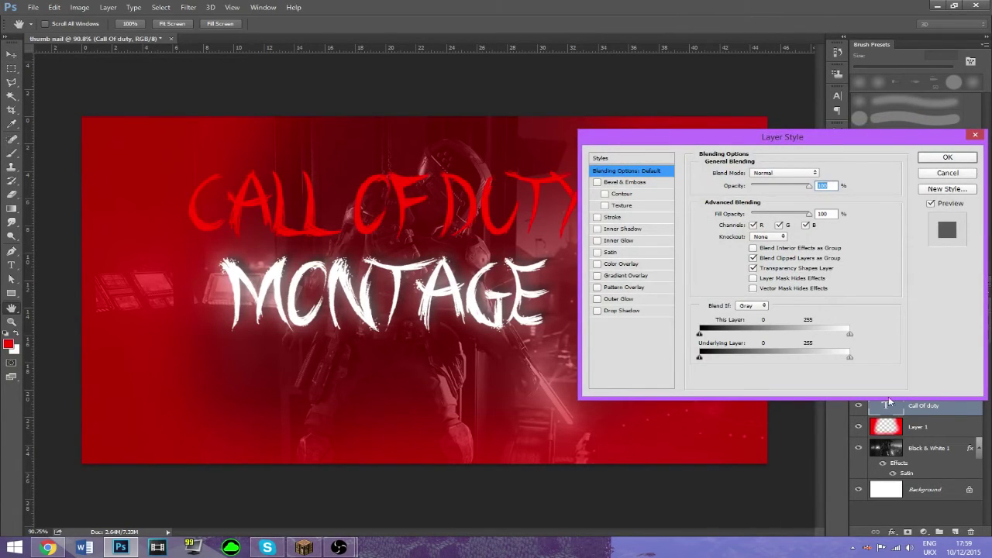
{"action": "left_click", "coordinate": [620, 310]}
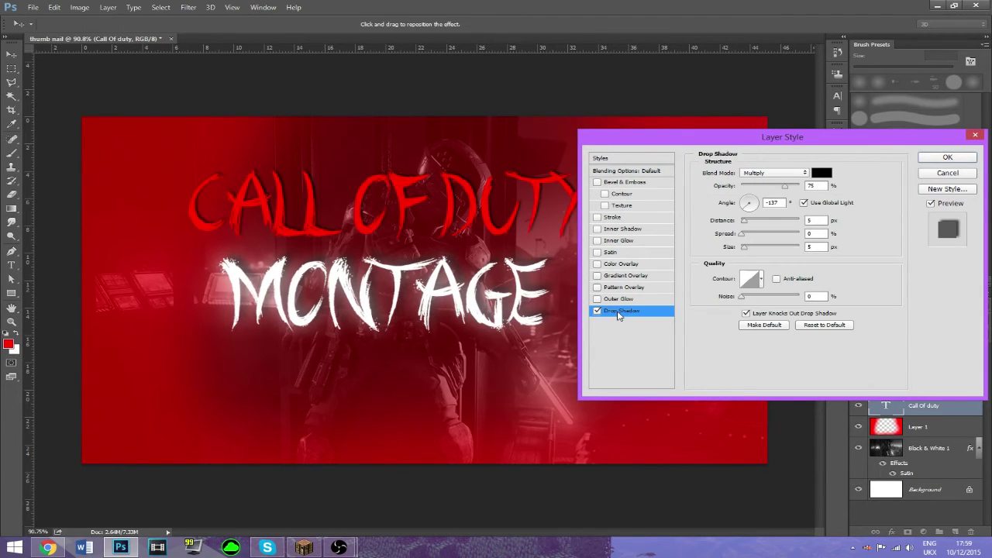
{"action": "left_click", "coordinate": [766, 174]}
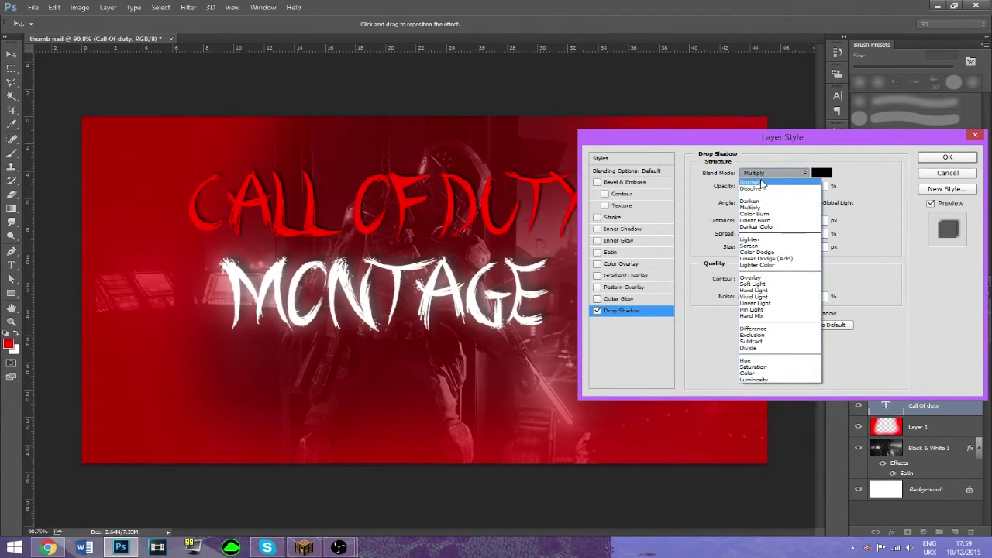
{"action": "left_click", "coordinate": [764, 183]}
{"action": "type", "text": "15"}
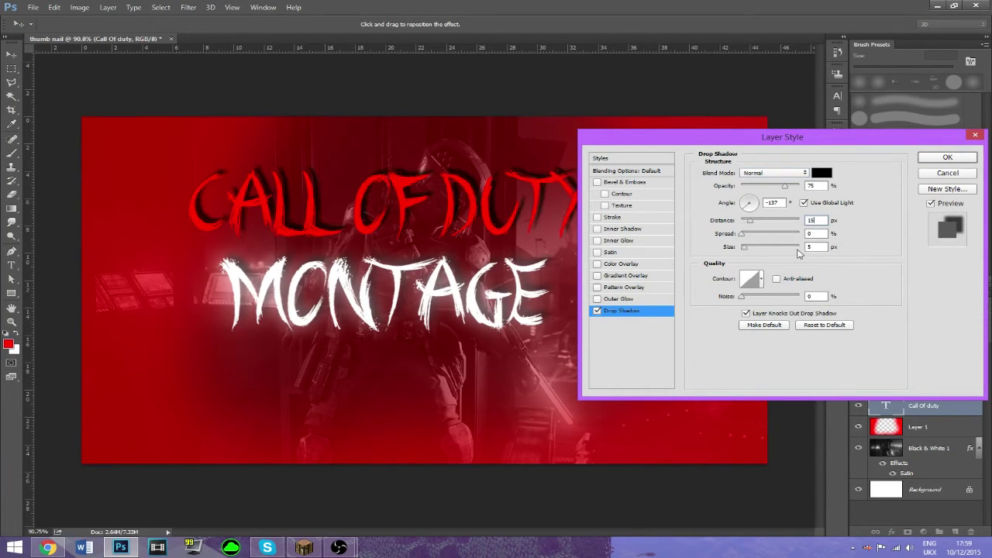
{"action": "type", "text": "15"}
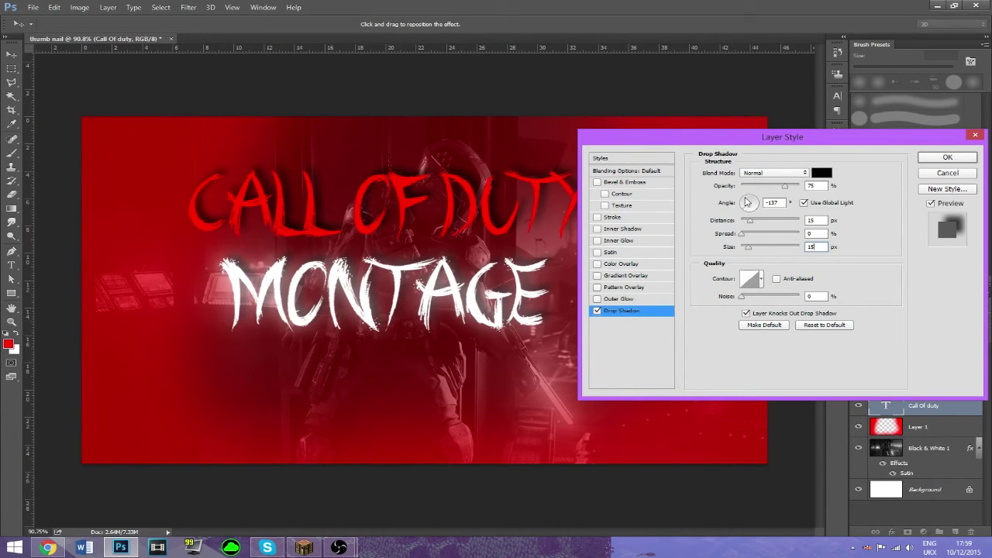
- Add a red ff0000 outer glow with a size of 43 px to the "Call Of duty" text and apply the layer style
{"action": "left_click", "coordinate": [629, 300]}
{"action": "left_click", "coordinate": [726, 214]}
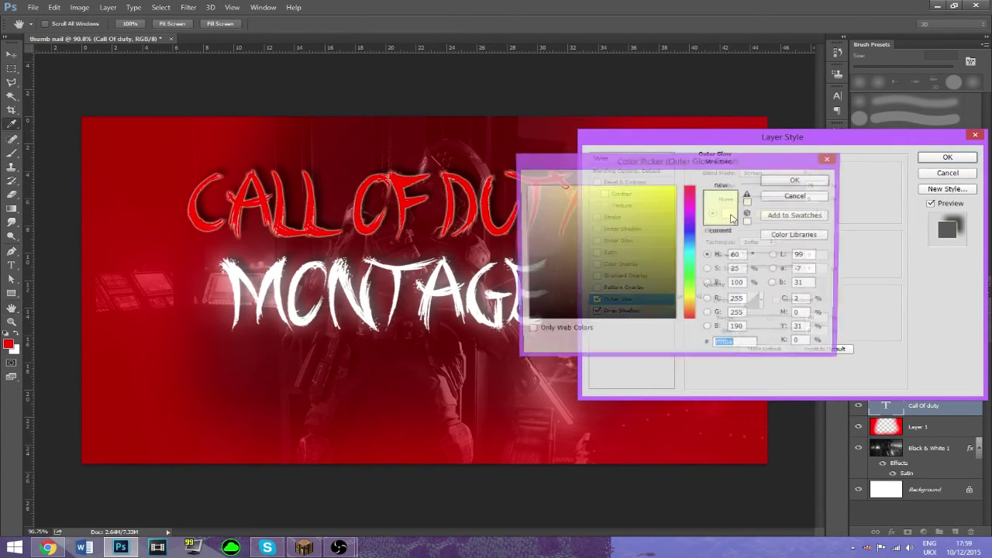
{"action": "type", "text": "ffffff"}
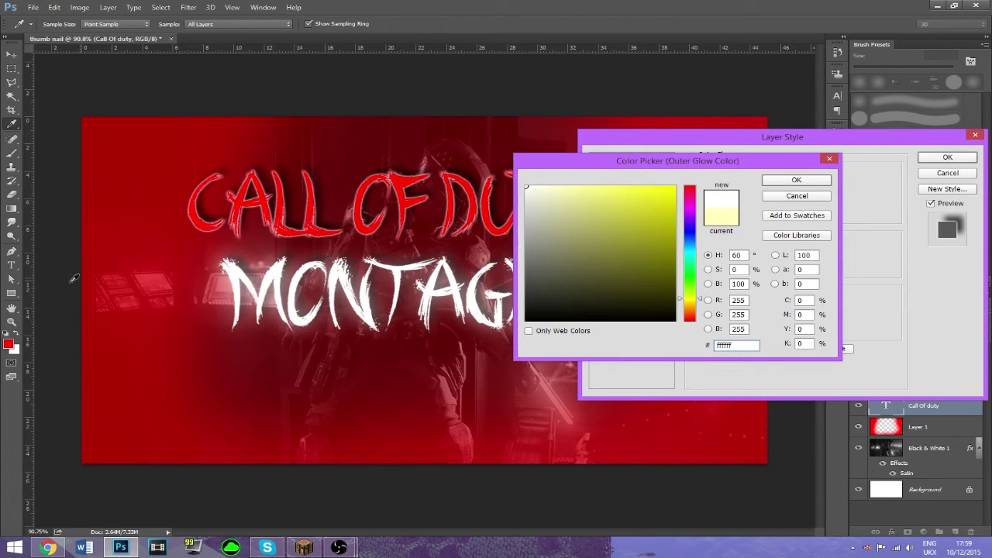
{"action": "left_click", "coordinate": [11, 340]}
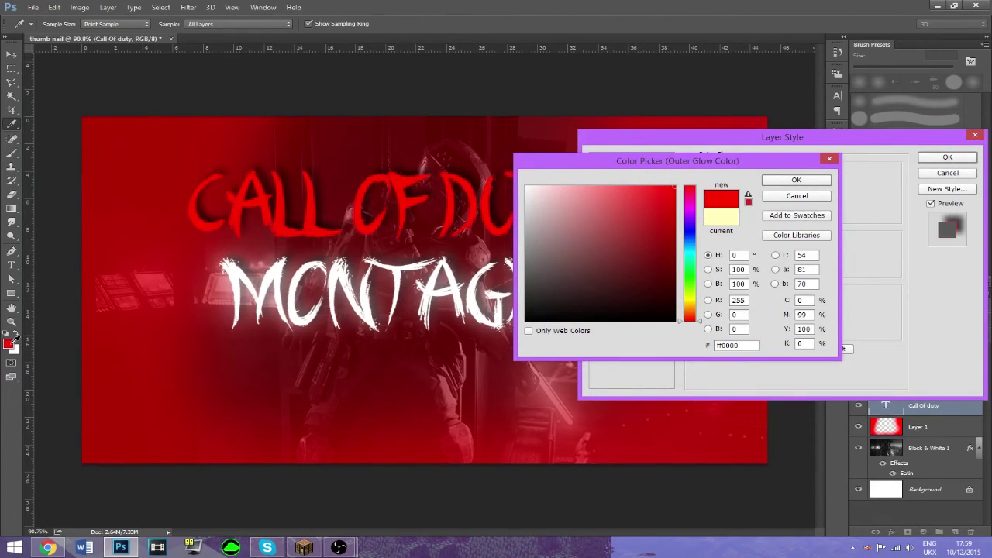
{"action": "left_click", "coordinate": [793, 185]}
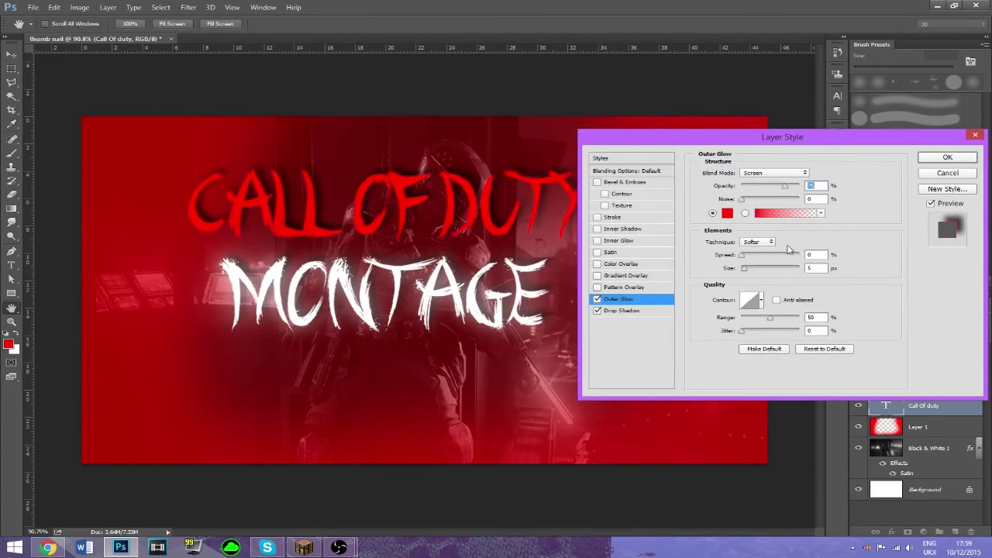
{"action": "left_click", "coordinate": [819, 269]}
{"action": "type", "text": "43"}
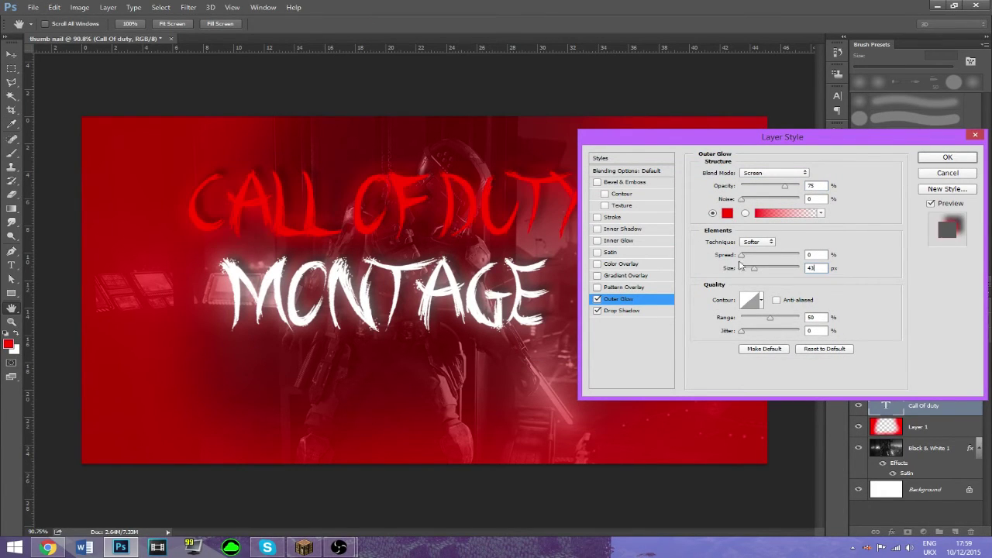
{"action": "double_click", "coordinate": [824, 186]}
{"action": "left_click", "coordinate": [947, 157]}
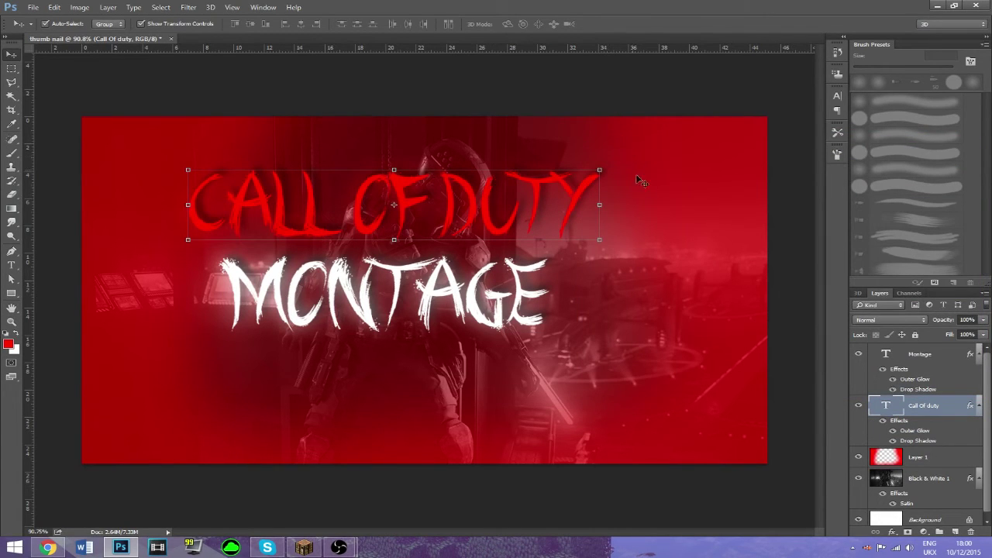
{"action": "left_click", "coordinate": [923, 354]}
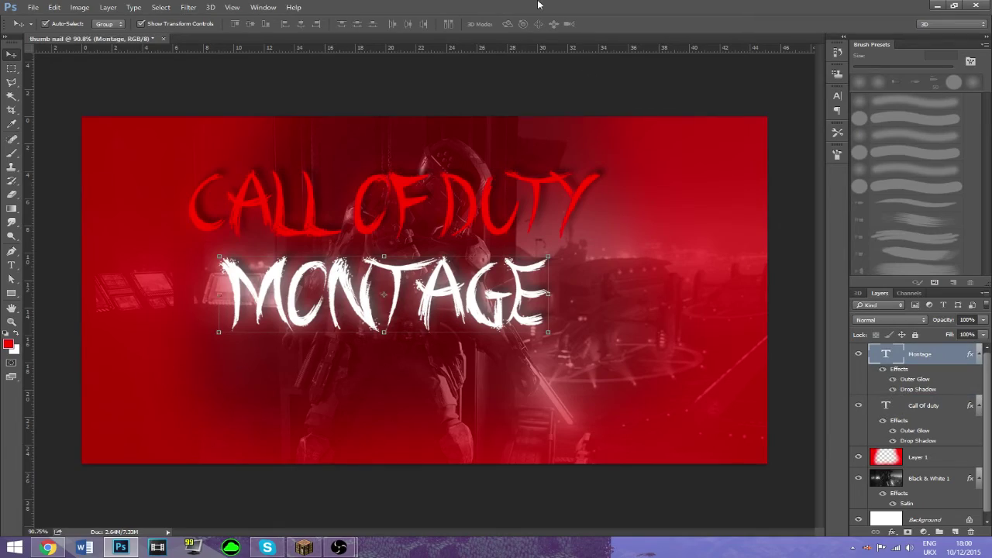
{"action": "left_click_drag", "start_coordinate": [538, 8], "coordinate": [879, 143]}
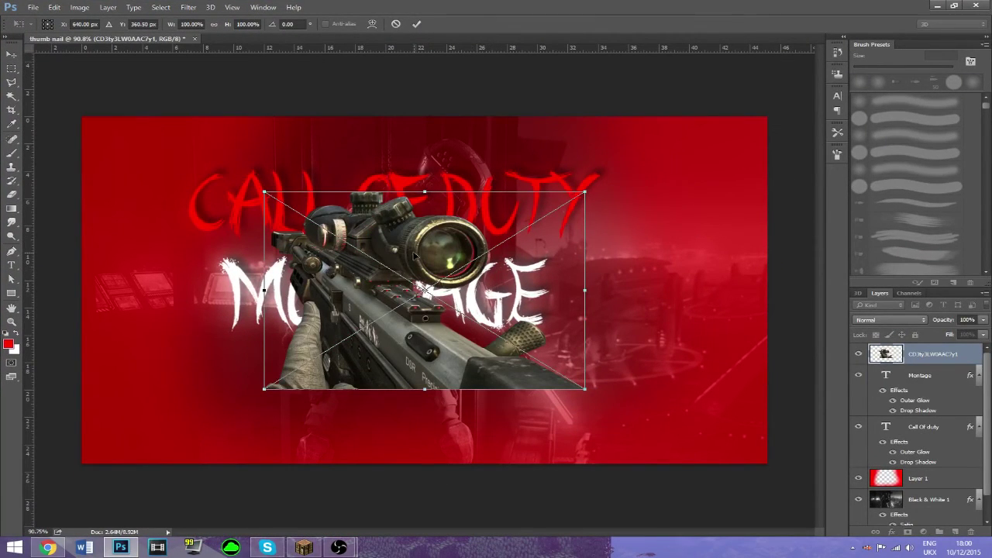
{"action": "left_click_drag", "start_coordinate": [402, 242], "coordinate": [584, 317]}
{"action": "left_click_drag", "start_coordinate": [444, 266], "coordinate": [525, 305]}
{"action": "left_click_drag", "start_coordinate": [527, 305], "coordinate": [525, 318]}
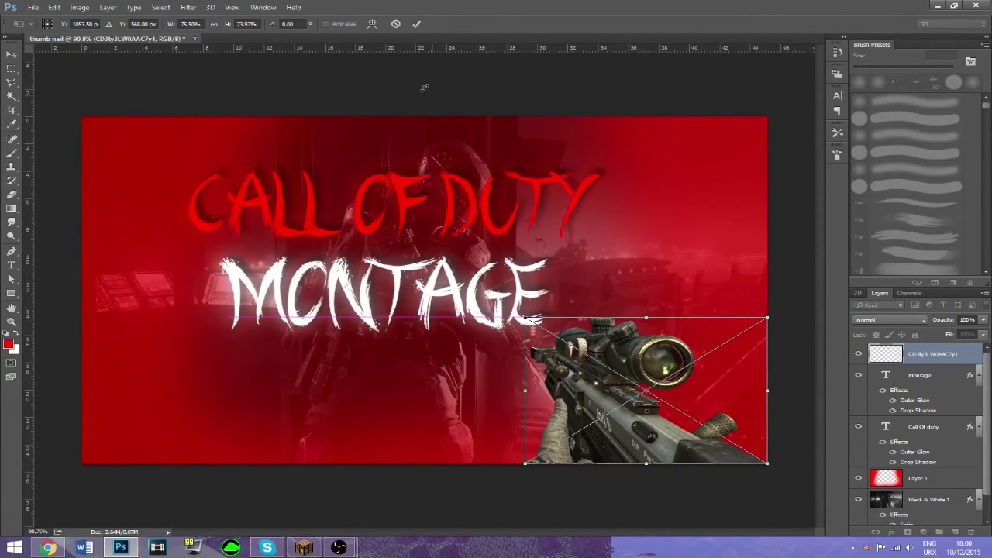
{"action": "left_click", "coordinate": [397, 25]}
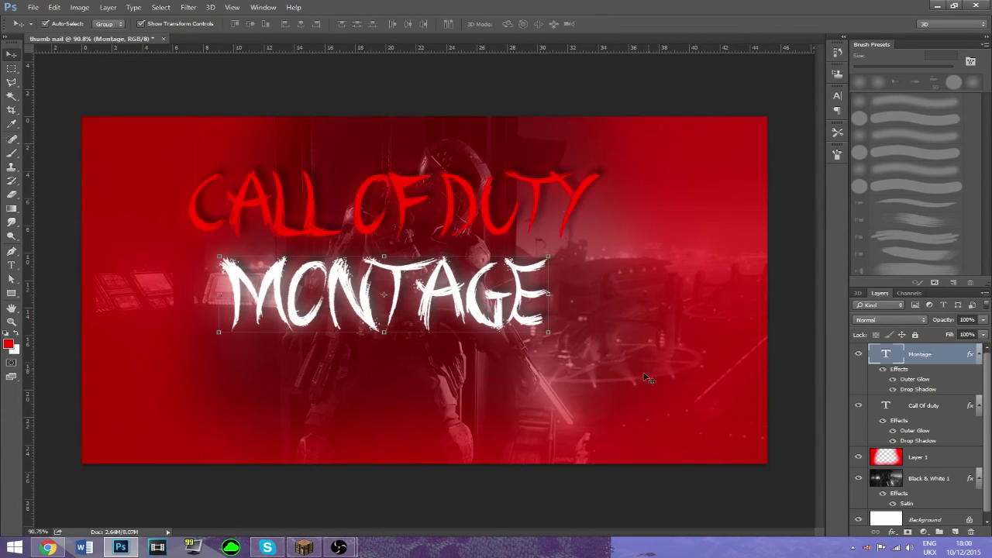
- Place the sniper rifle image above the "Montage" layer in the canvas's lower-right corner, extending past the edges, and commit the placement
{"action": "left_click_drag", "start_coordinate": [585, 10], "coordinate": [530, 3]}
{"action": "key", "text": "ctrl+t"}
{"action": "left_click_drag", "start_coordinate": [459, 309], "coordinate": [682, 390]}
{"action": "left_click_drag", "start_coordinate": [526, 276], "coordinate": [545, 288]}
{"action": "left_click_drag", "start_coordinate": [613, 357], "coordinate": [617, 364]}
{"action": "left_click", "coordinate": [416, 24]}
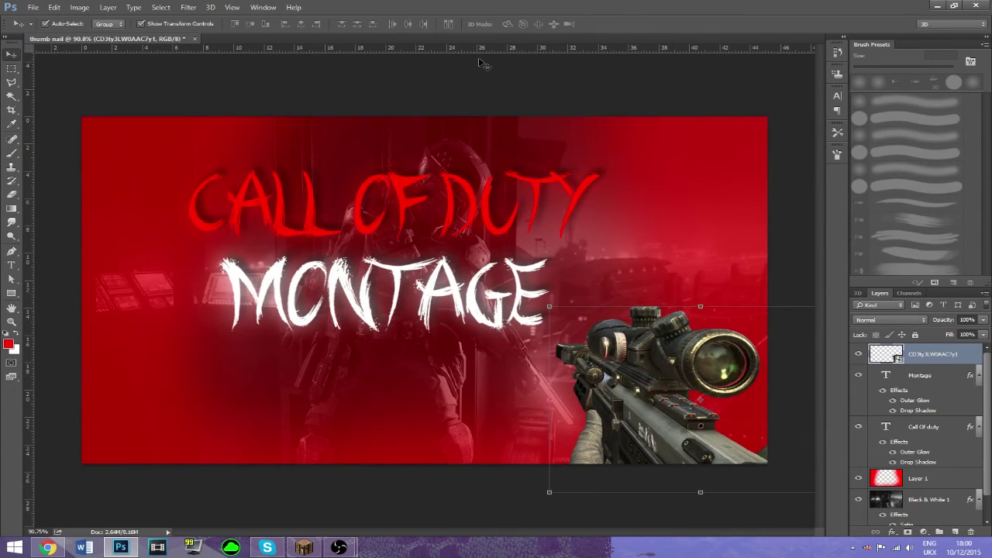
- Add a drop shadow to the sniper rifle layer with the Normal blend mode, 15 px distance and 15 px size
{"action": "right_click", "coordinate": [924, 355]}
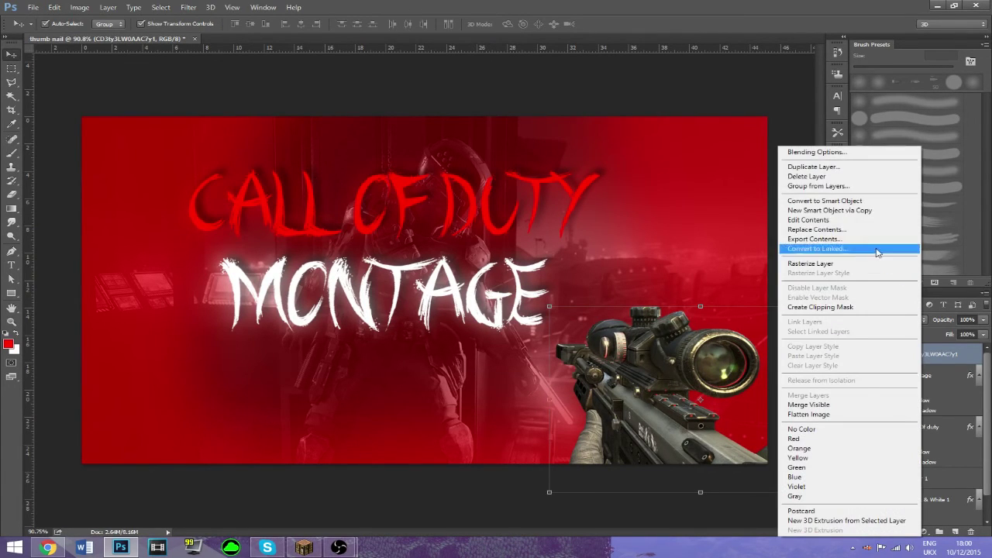
{"action": "left_click", "coordinate": [800, 153]}
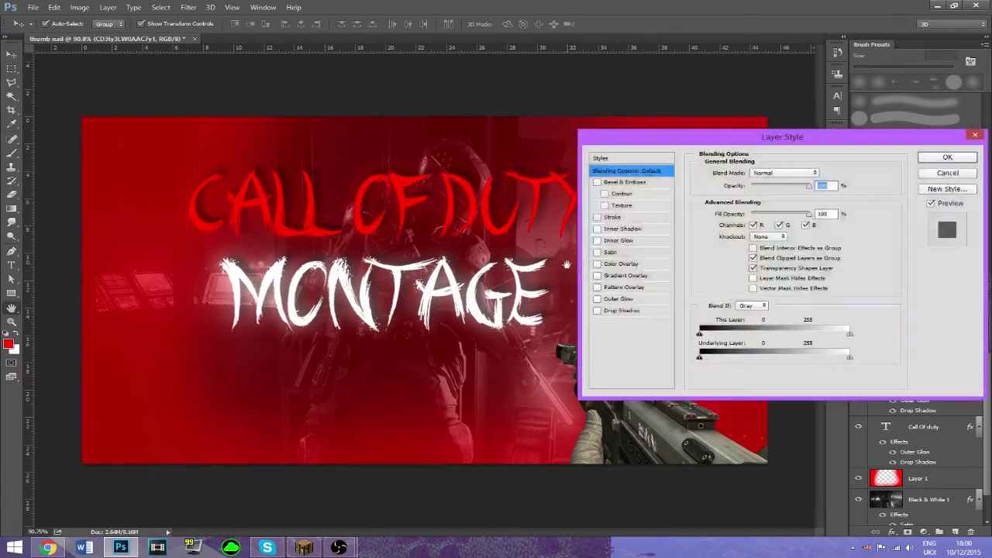
{"action": "left_click", "coordinate": [625, 310]}
{"action": "left_click_drag", "start_coordinate": [741, 144], "coordinate": [716, 44]}
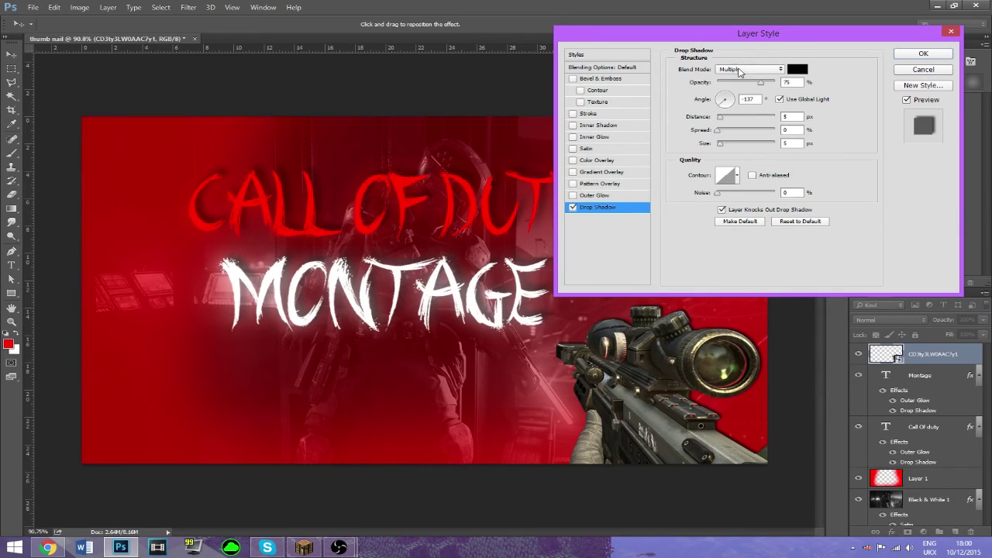
{"action": "left_click", "coordinate": [725, 71]}
{"action": "left_click", "coordinate": [732, 68]}
{"action": "type", "text": "15"}
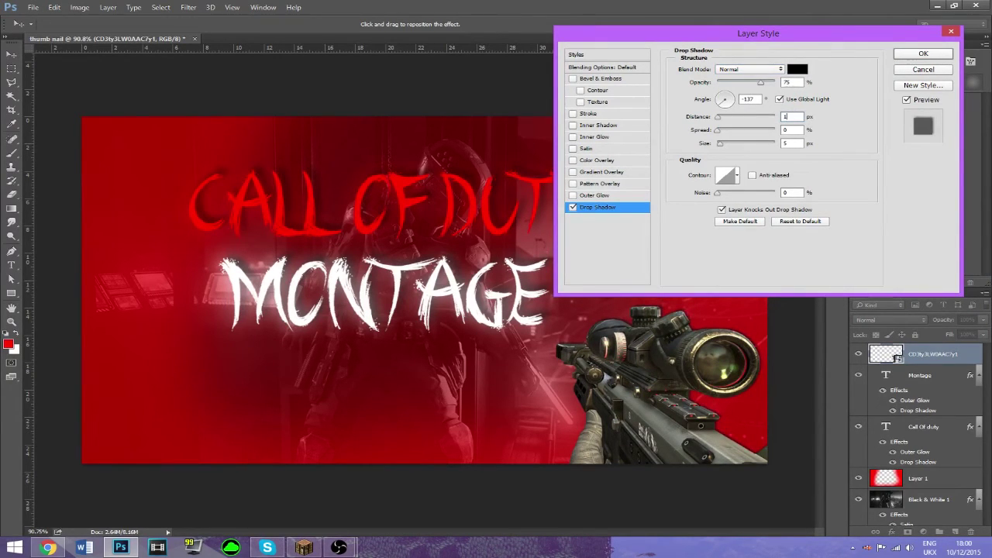
{"action": "double_click", "coordinate": [791, 142]}
{"action": "type", "text": "15"}
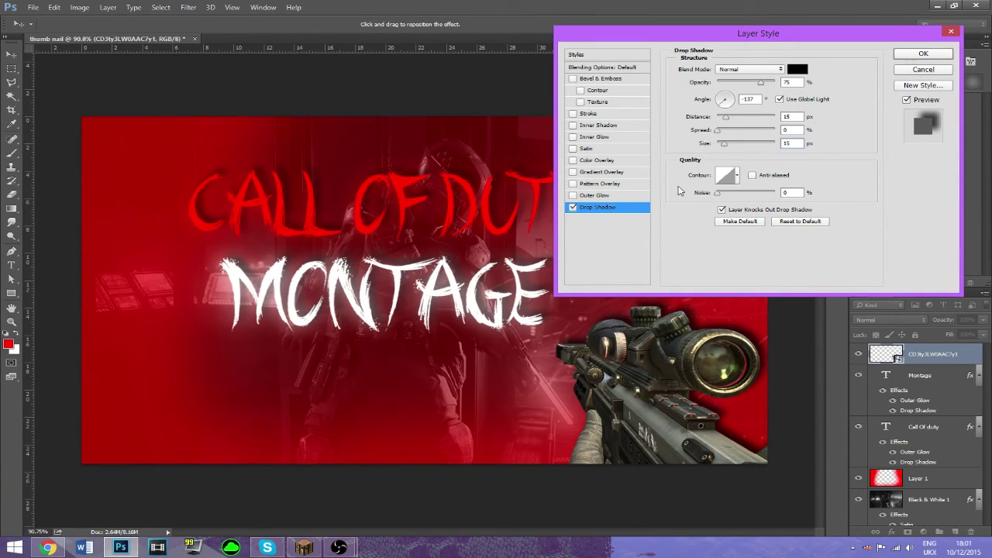
- Add a red ff0000 outer glow with 43 px size and 40% opacity to the rifle and apply the layer style
{"action": "left_click", "coordinate": [605, 197]}
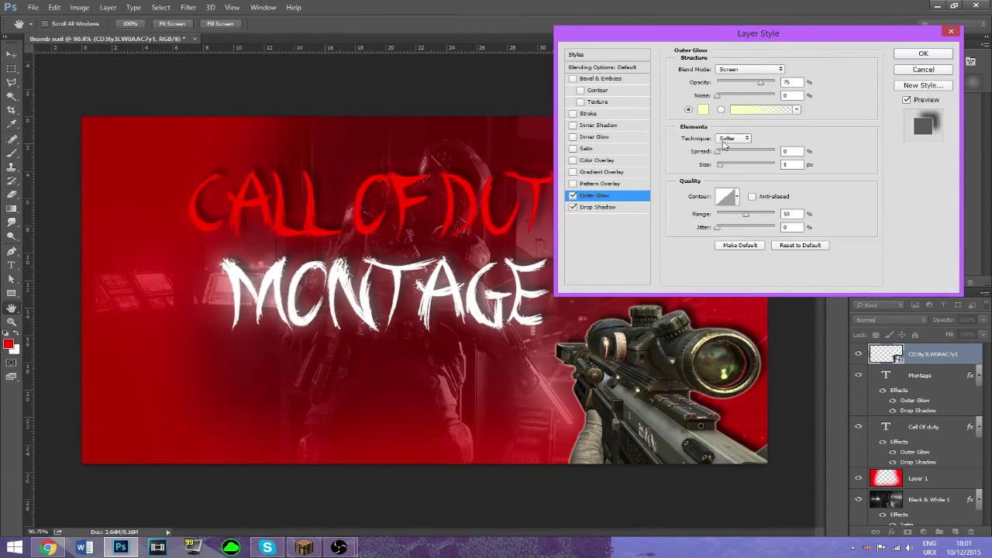
{"action": "left_click", "coordinate": [705, 111]}
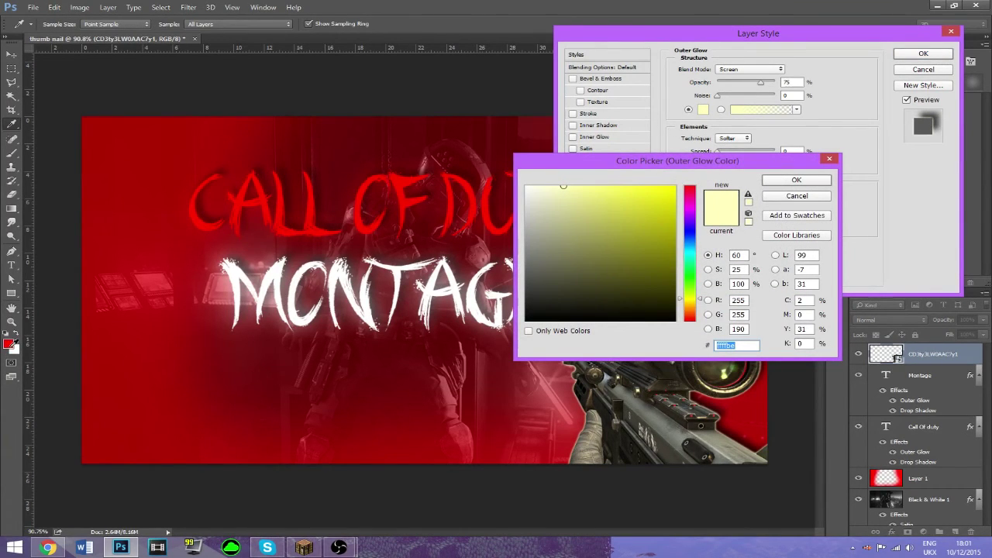
{"action": "left_click", "coordinate": [9, 341]}
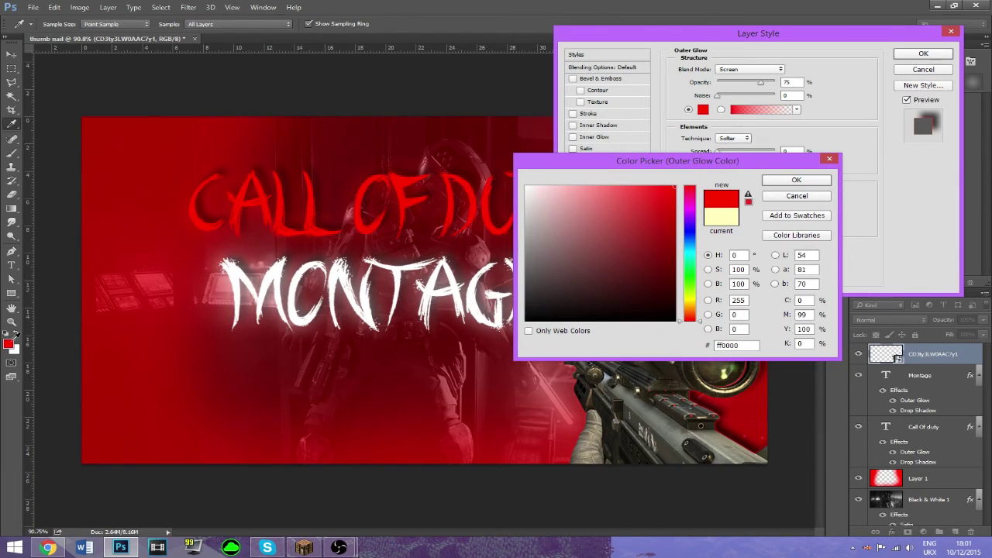
{"action": "left_click", "coordinate": [802, 181]}
{"action": "left_click_drag", "start_coordinate": [797, 166], "coordinate": [746, 171]}
{"action": "type", "text": "43"}
{"action": "double_click", "coordinate": [792, 81]}
{"action": "type", "text": "40"}
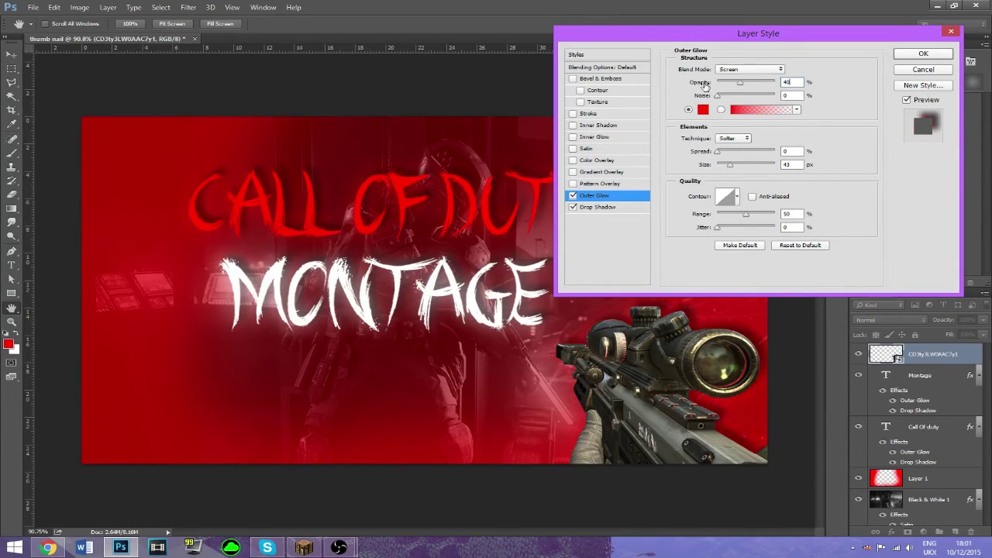
{"action": "key", "text": "Return"}
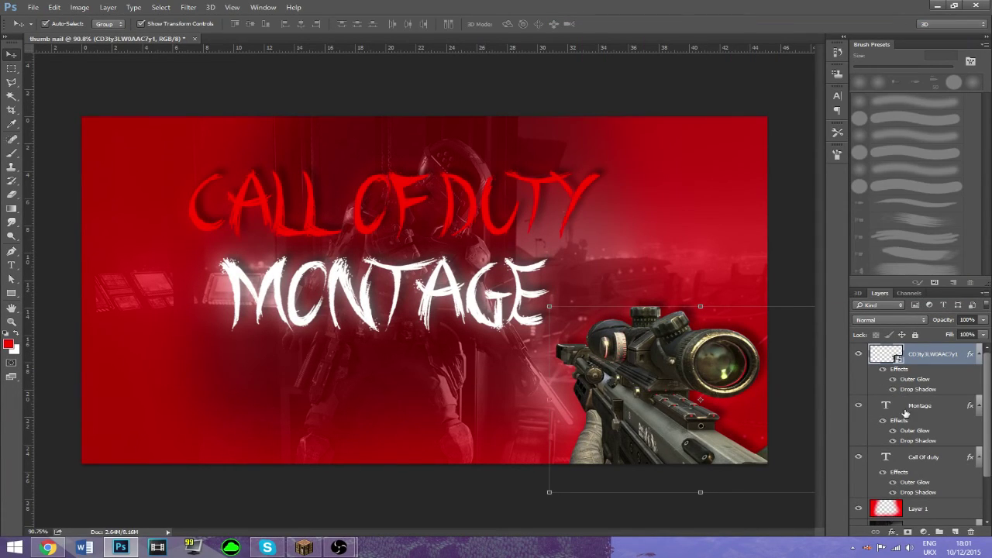
- Move the "Montage" text and the "Call Of duty" text slightly to the right on the canvas
{"action": "left_click", "coordinate": [881, 412]}
{"action": "left_click_drag", "start_coordinate": [453, 305], "coordinate": [493, 310]}
{"action": "left_click", "coordinate": [933, 464]}
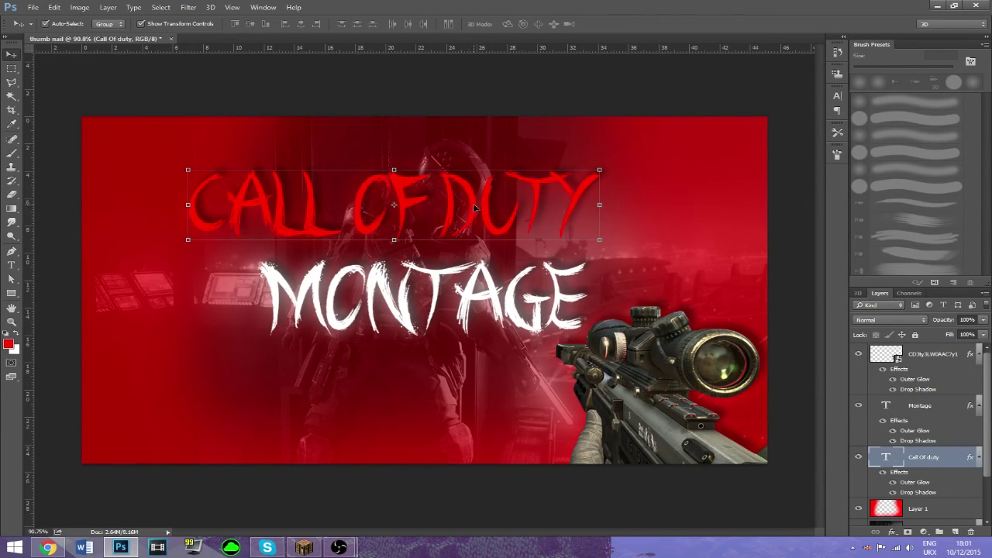
{"action": "left_click_drag", "start_coordinate": [474, 207], "coordinate": [511, 209]}
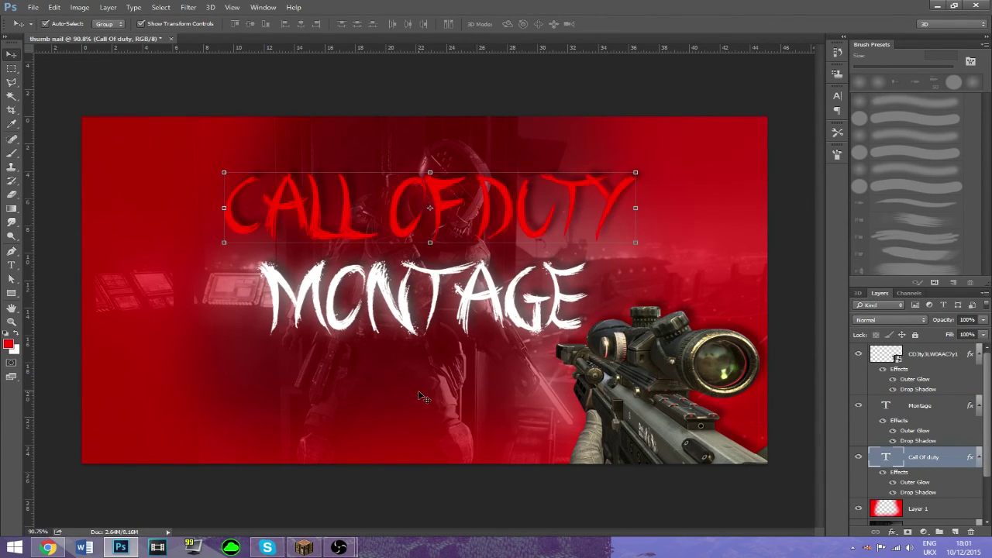
- Preview space.jpg from the desktop, place it into the thumbnail document in Photoshop, and maximize the Photoshop window
{"action": "left_click_drag", "start_coordinate": [378, 8], "coordinate": [686, 48]}
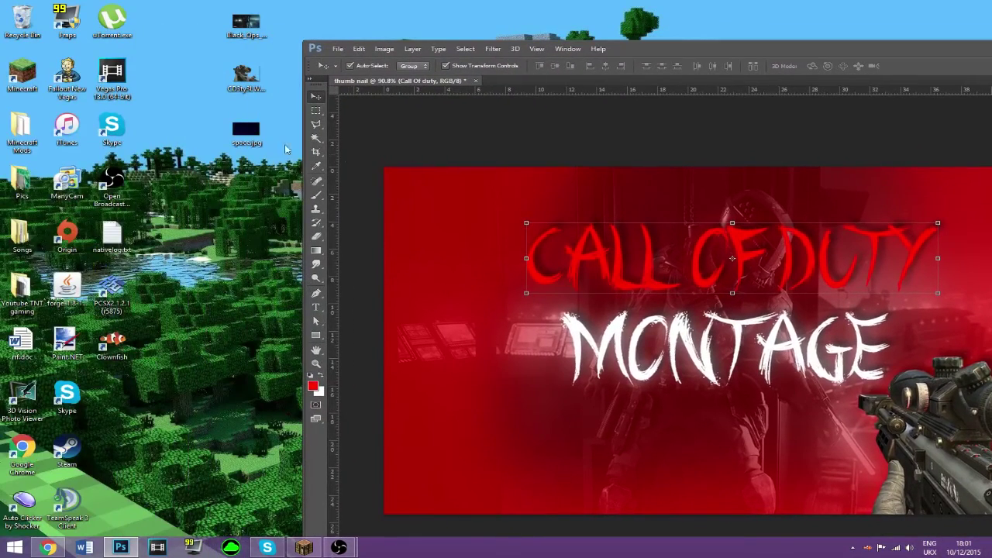
{"action": "double_click", "coordinate": [247, 134]}
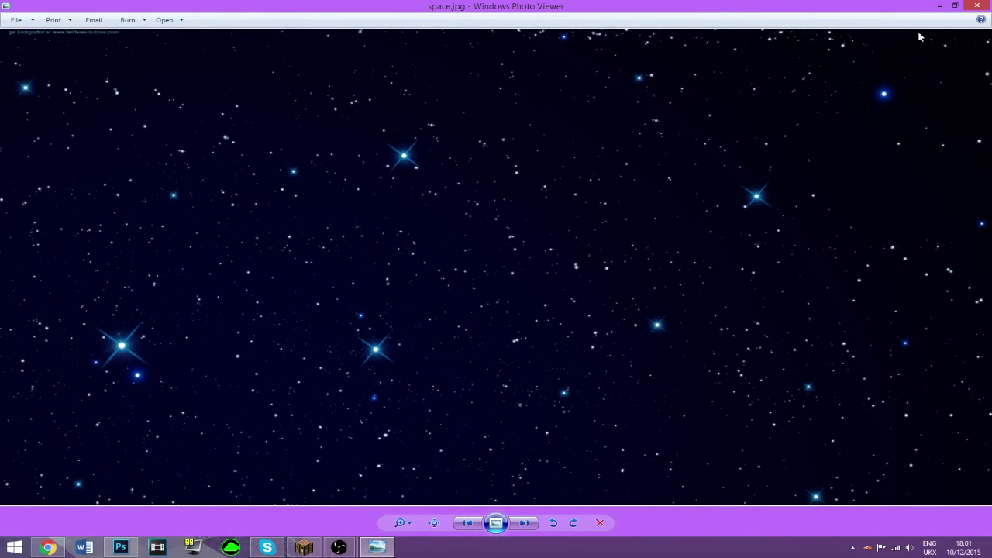
{"action": "left_click", "coordinate": [975, 5]}
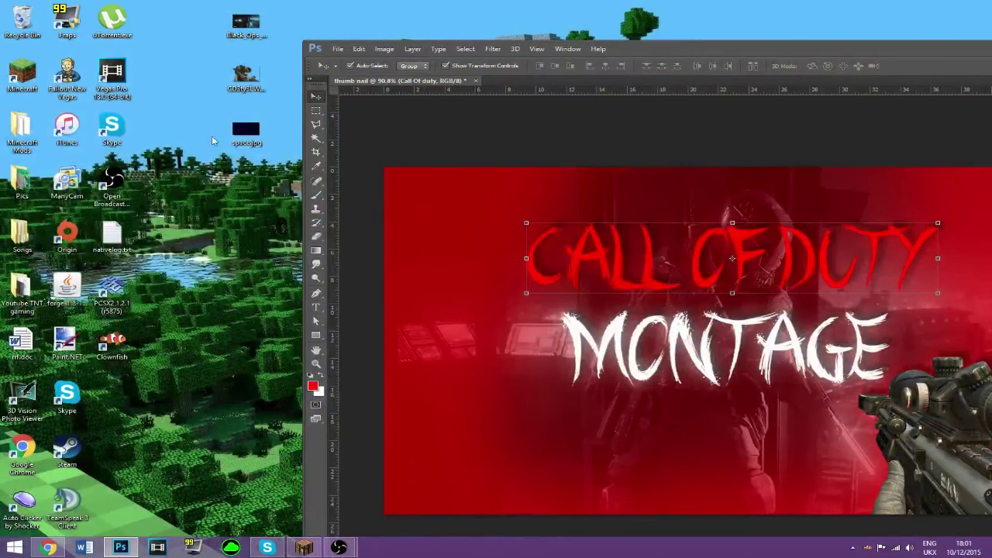
{"action": "left_click_drag", "start_coordinate": [230, 137], "coordinate": [391, 217]}
{"action": "double_click", "coordinate": [722, 50]}
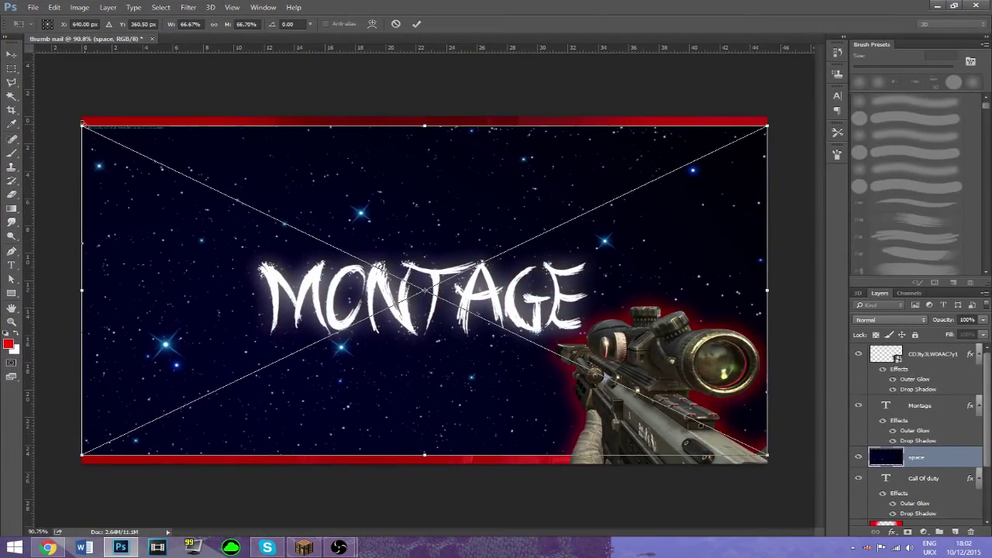
- Scale the space image to about 77% so it covers the whole canvas, and commit the placement
{"action": "left_click_drag", "start_coordinate": [81, 124], "coordinate": [34, 99]}
{"action": "left_click_drag", "start_coordinate": [768, 455], "coordinate": [820, 481]}
{"action": "left_click_drag", "start_coordinate": [657, 396], "coordinate": [670, 404]}
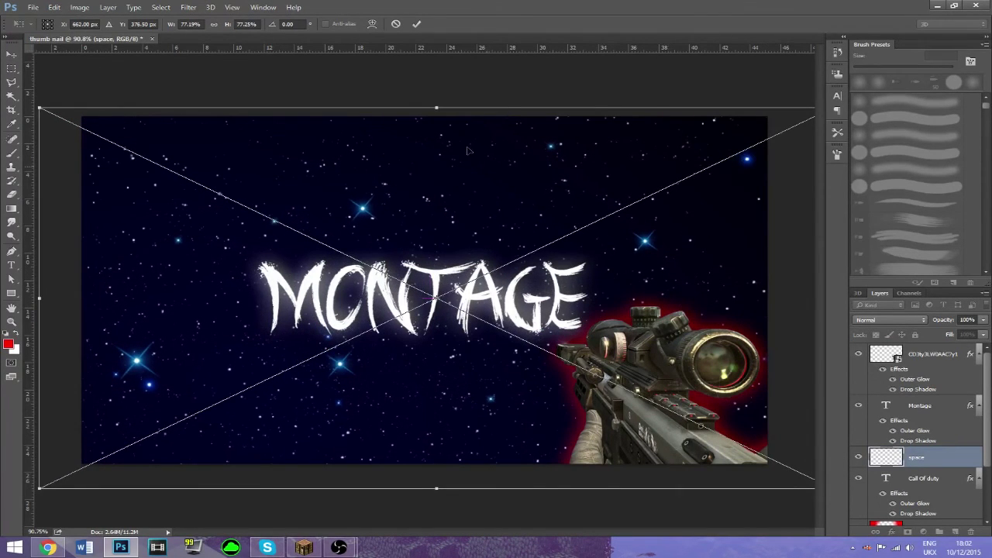
{"action": "left_click", "coordinate": [414, 26]}
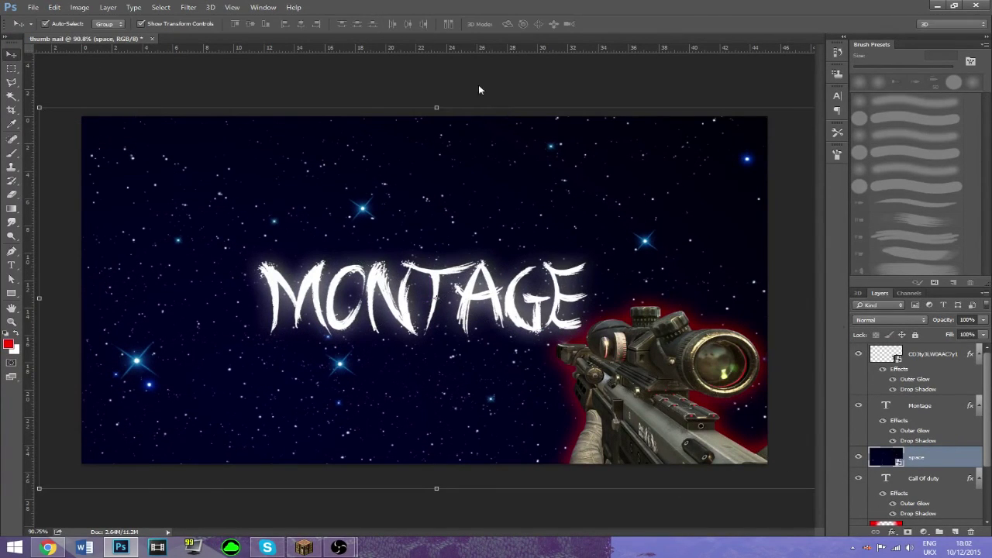
- Move the space layer below the "Call Of duty" text layer and set its blend mode to Color Dodge
{"action": "double_click", "coordinate": [917, 460]}
{"action": "left_click_drag", "start_coordinate": [917, 462], "coordinate": [887, 447]}
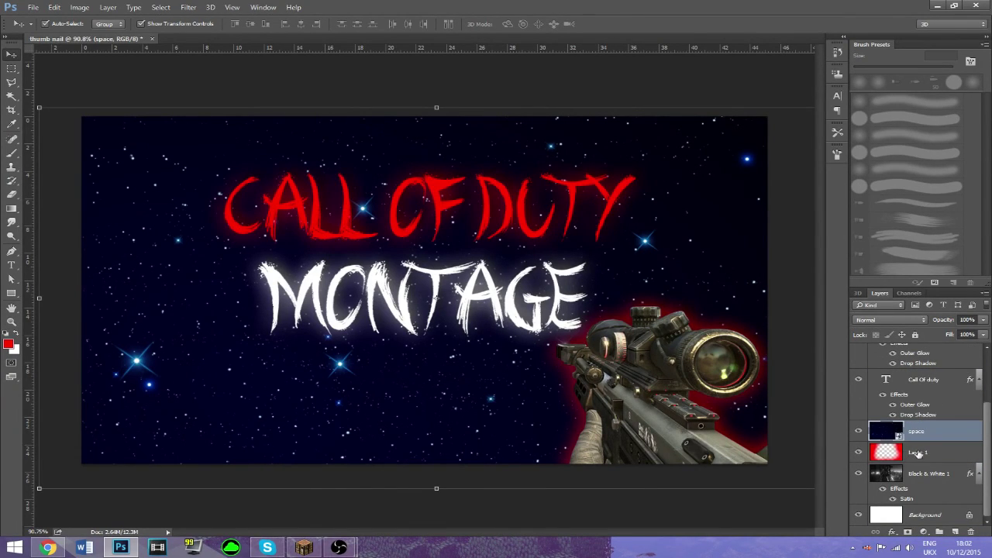
{"action": "mouse_move", "coordinate": [924, 430]}
{"action": "left_mouse_down"}
{"action": "mouse_move", "coordinate": [929, 488]}
{"action": "mouse_move", "coordinate": [930, 426]}
{"action": "left_mouse_up"}
{"action": "left_click", "coordinate": [895, 320]}
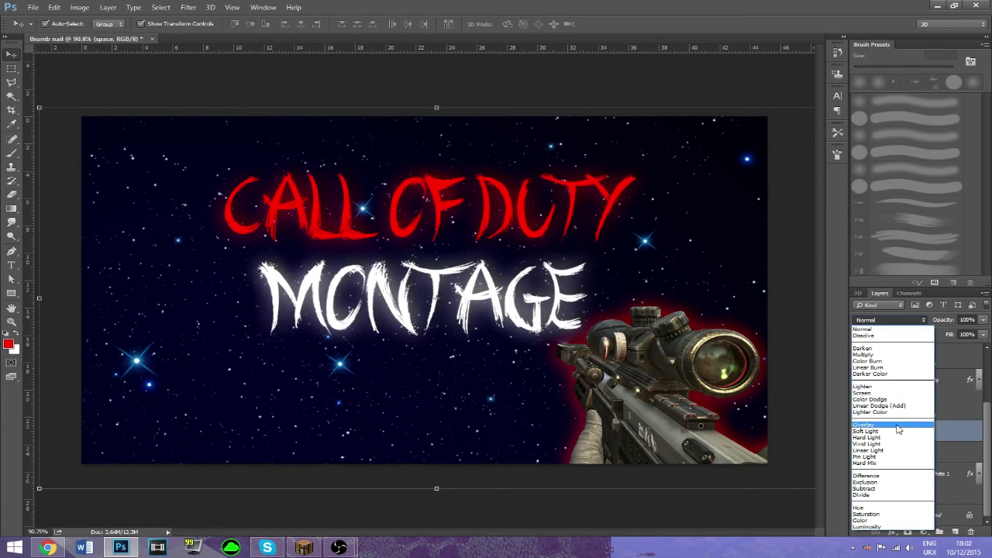
{"action": "left_click", "coordinate": [871, 399]}
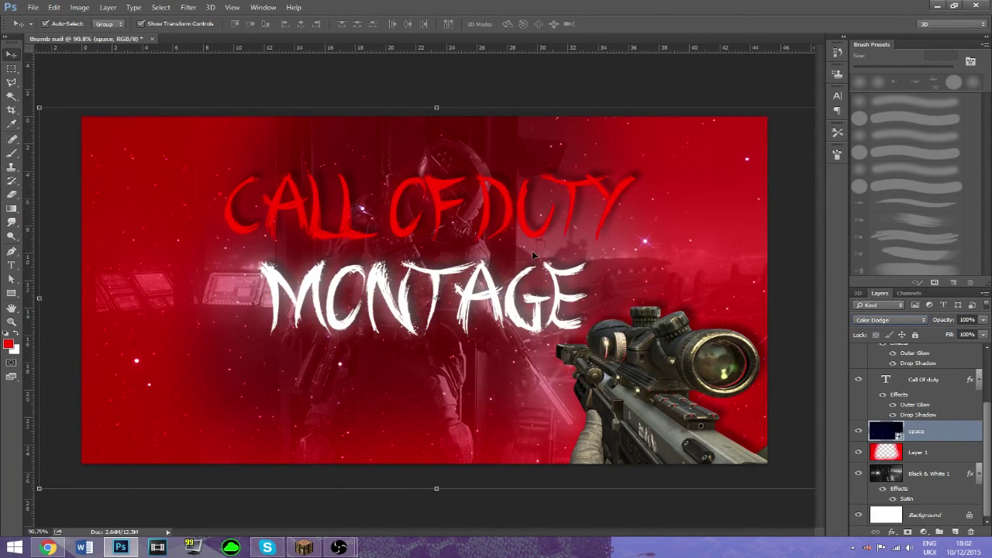
- Select the sniper rifle layer at the top of the layer stack
{"action": "scroll", "coordinate": [950, 394], "scroll_direction": "up", "scroll_amount": 3}
{"action": "left_click", "coordinate": [942, 374]}
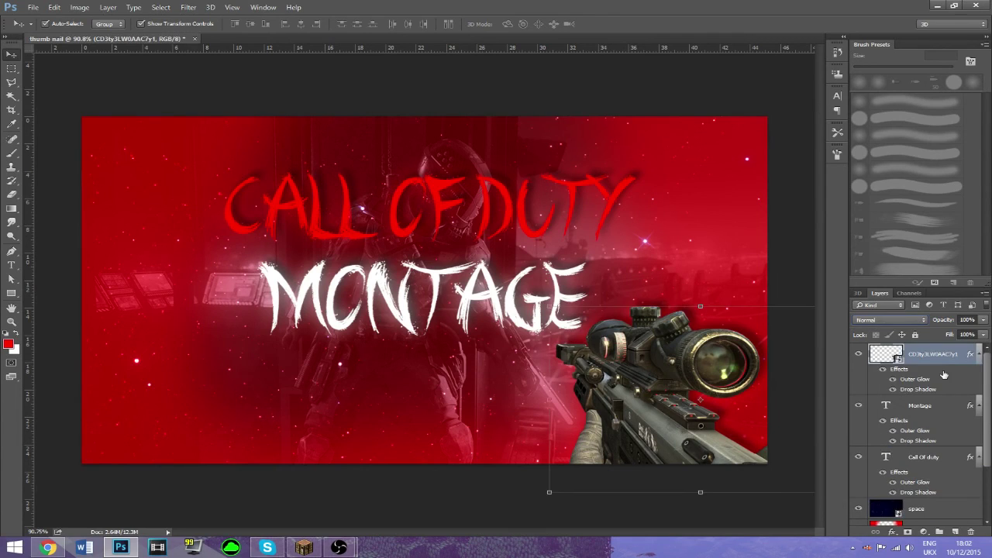